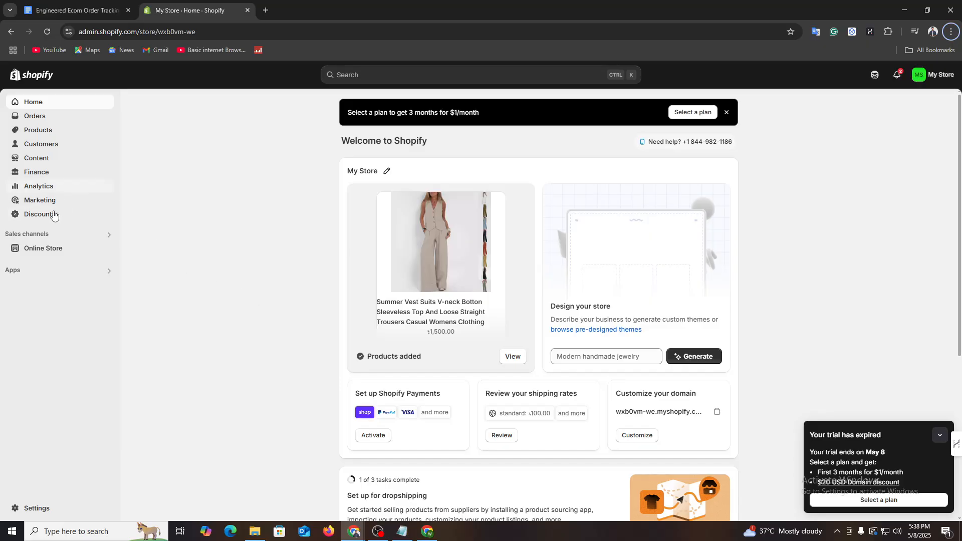
Search the apps for "parcel panel" and look over the Parcel Panel Returns &Exchange listing in the Shopify App Store
left_click(16, 271)
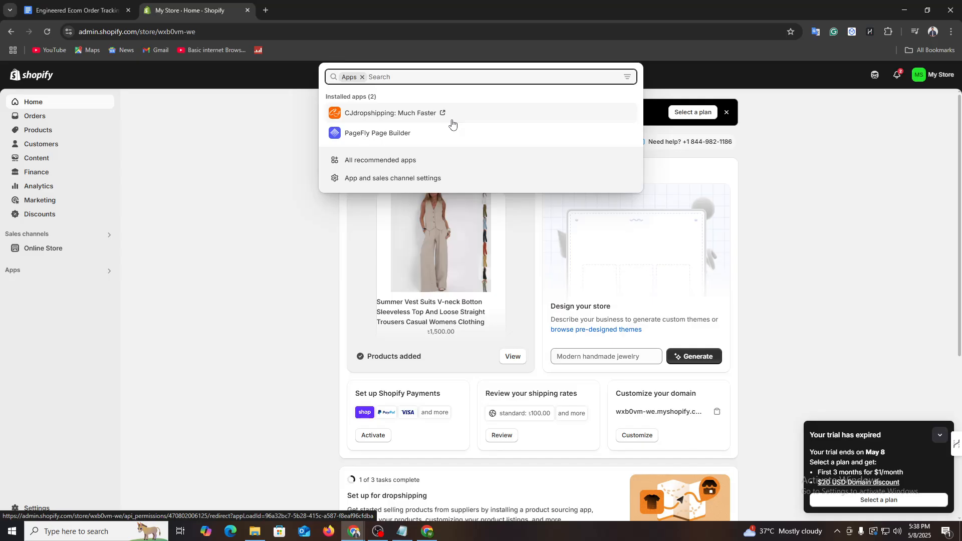
type("parcel panekl")
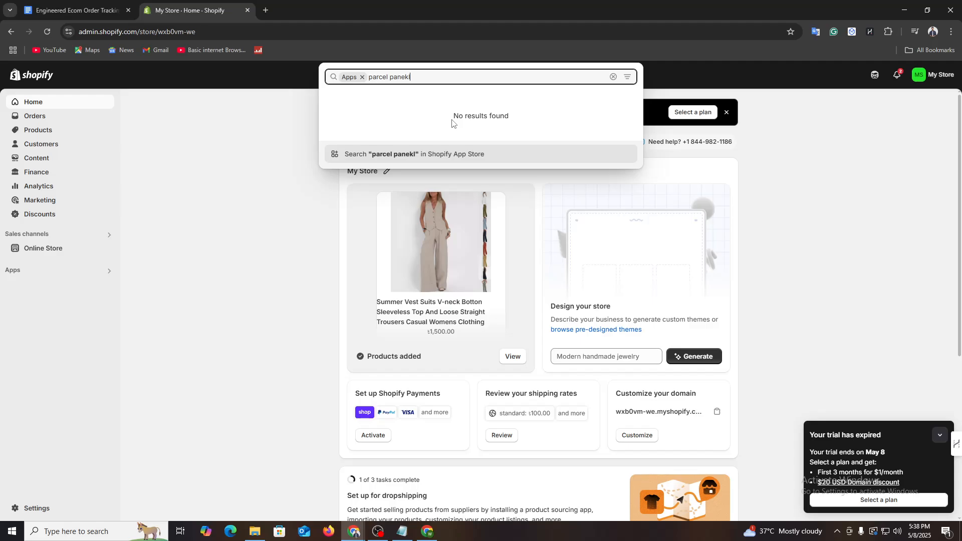
type("l")
left_click(453, 123)
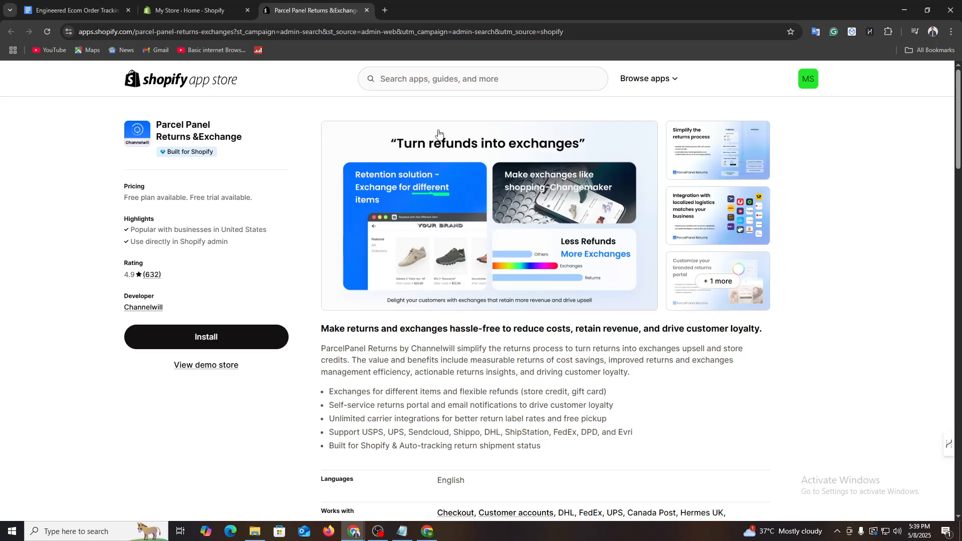
scroll(470, 218, "down", 4)
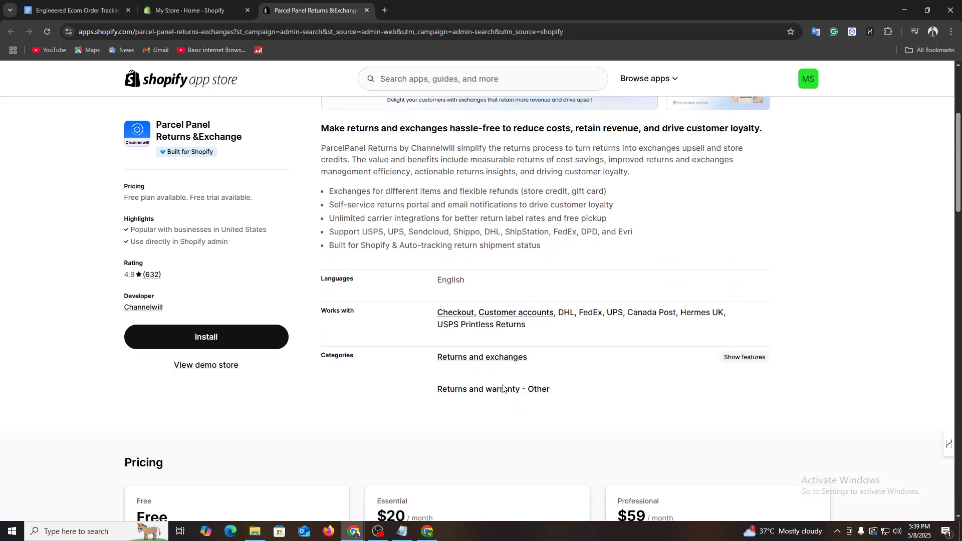
scroll(469, 218, "up", 4)
Return to the store admin and delete the existing Tracking Page from the online store's pages
left_click(231, 6)
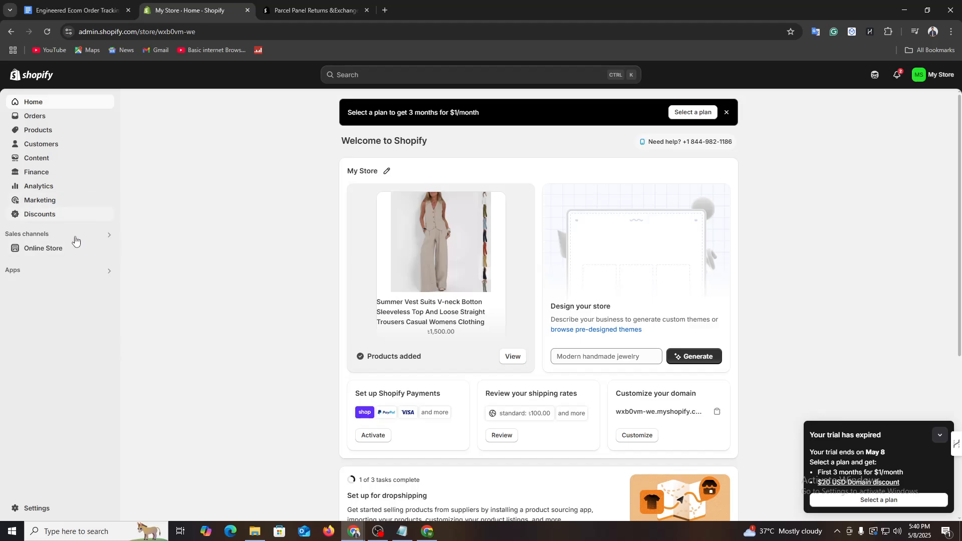
left_click(44, 251)
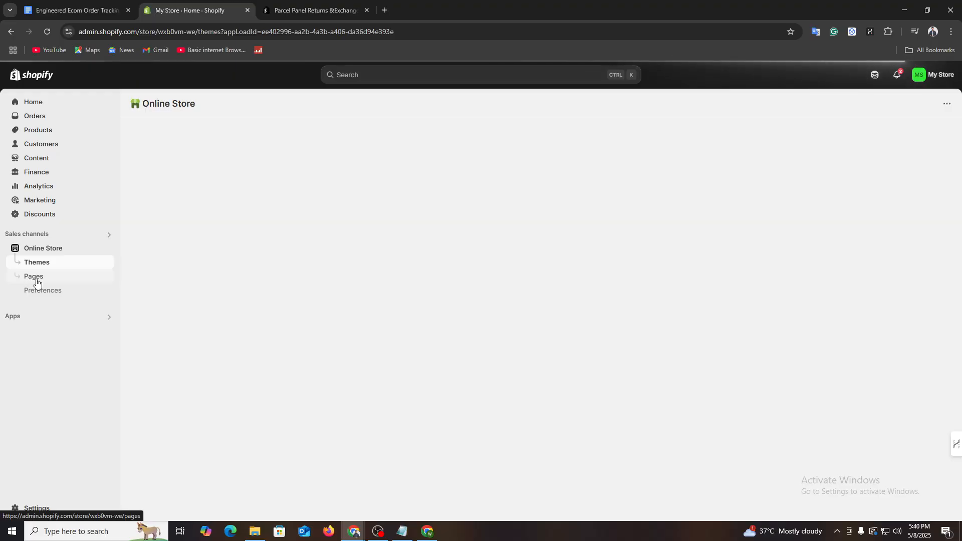
left_click(61, 279)
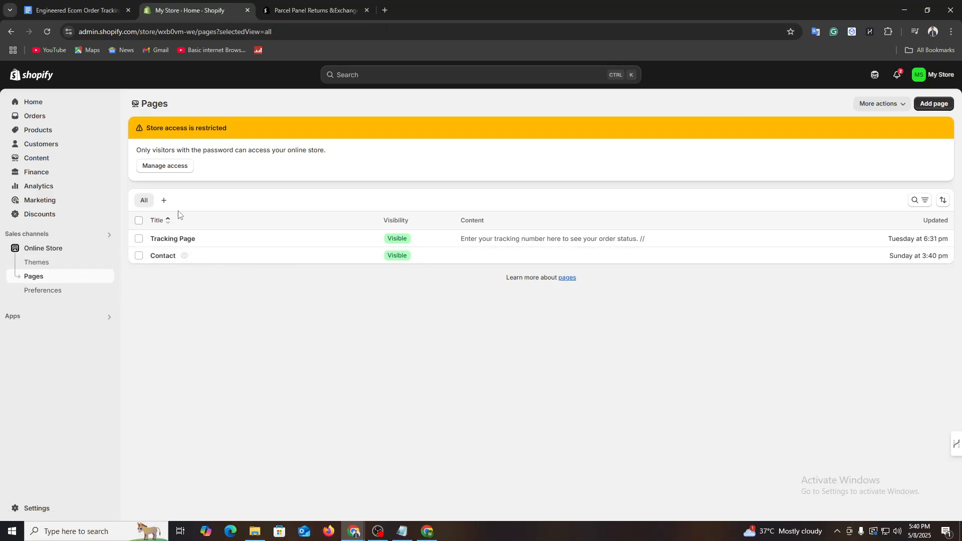
left_click(139, 239)
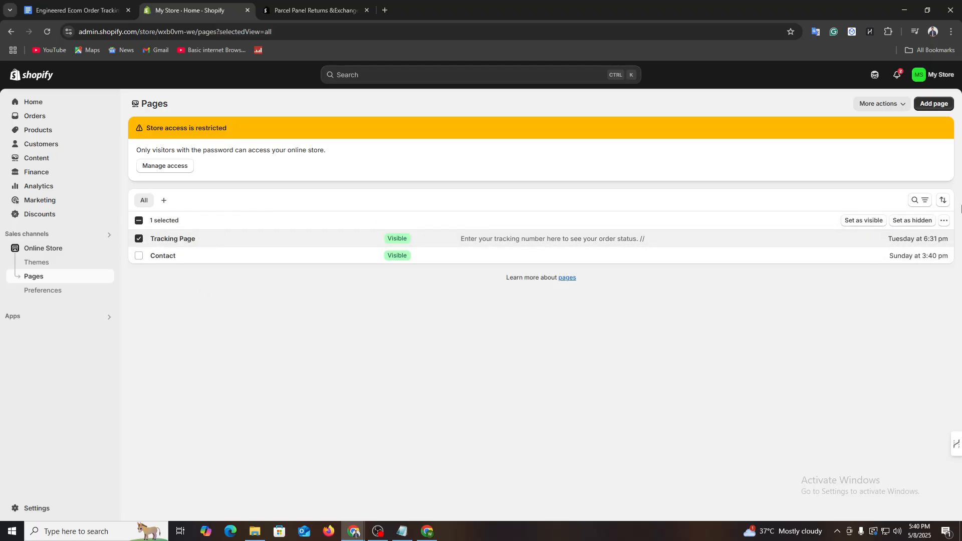
left_click(946, 221)
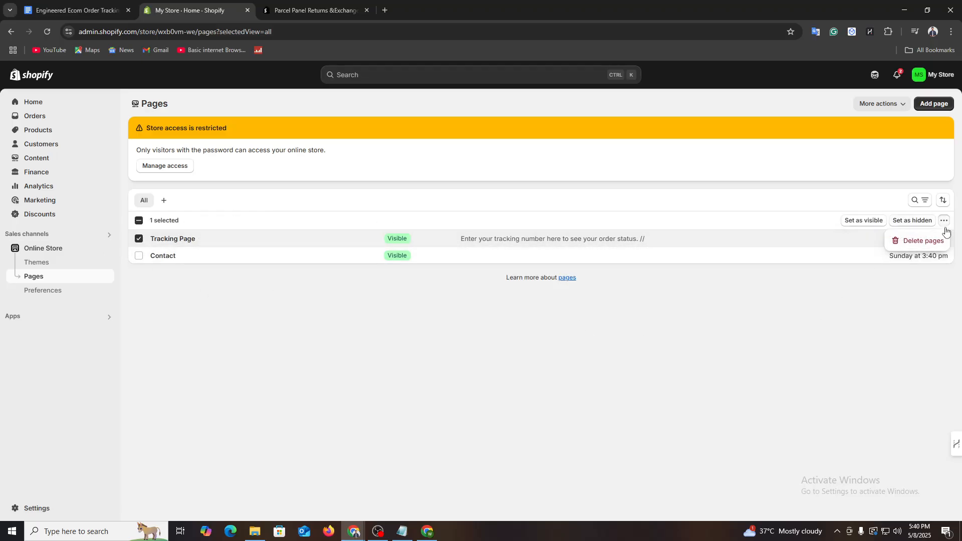
left_click(913, 244)
left_click(615, 318)
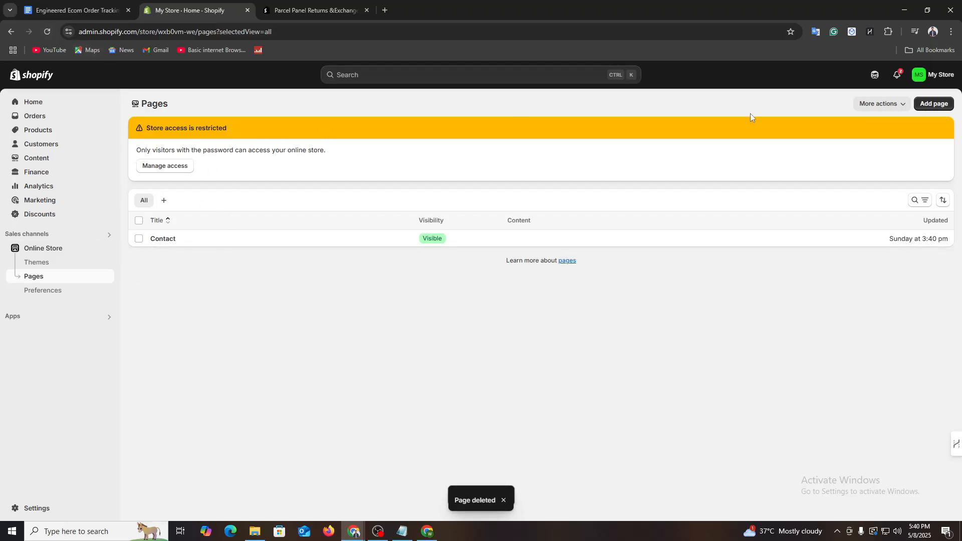
Add a new online store page titled "Tracking Page", set its visibility to Visible, and save it
left_click(942, 108)
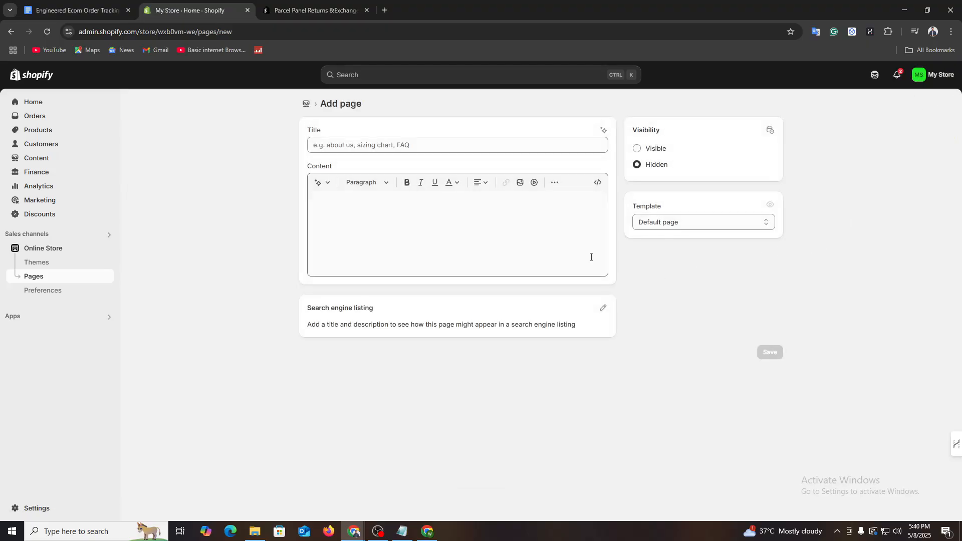
left_click(364, 144)
type("Tra")
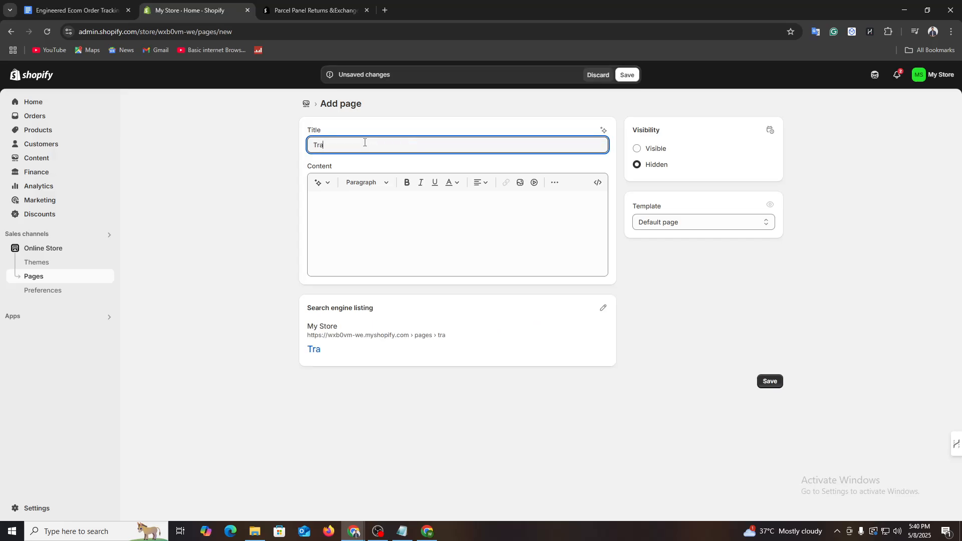
type("cking Page")
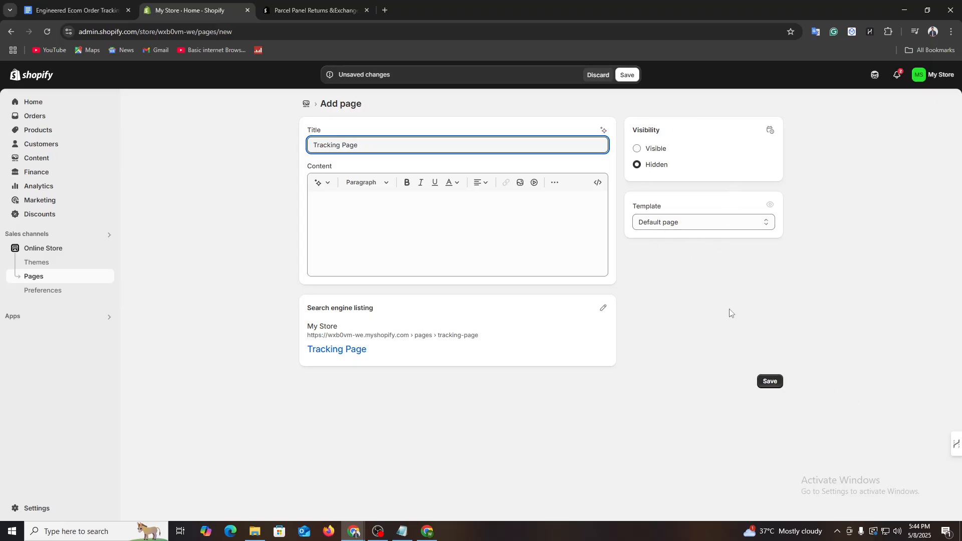
left_click(637, 149)
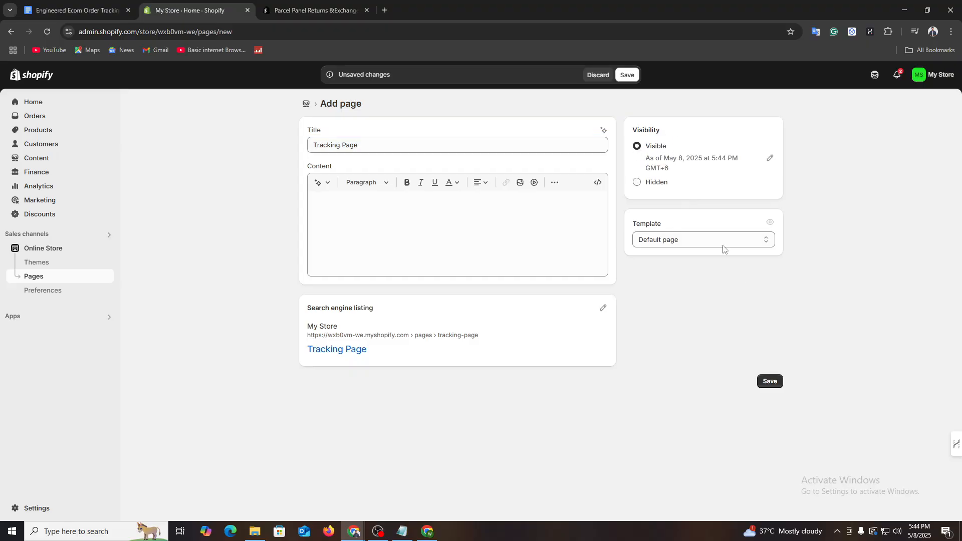
left_click(769, 382)
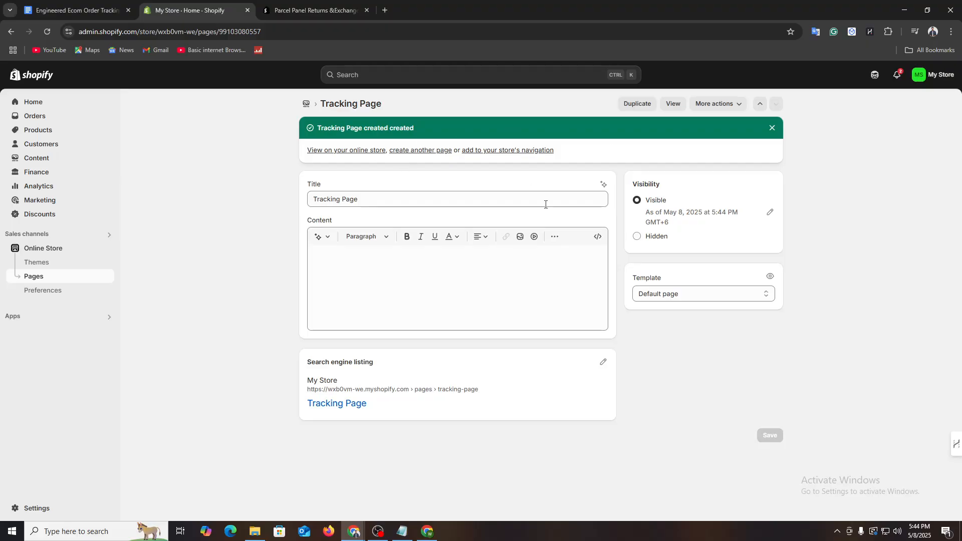
Preview the new Tracking Page on the storefront from the pages list and return to the admin
left_click(42, 282)
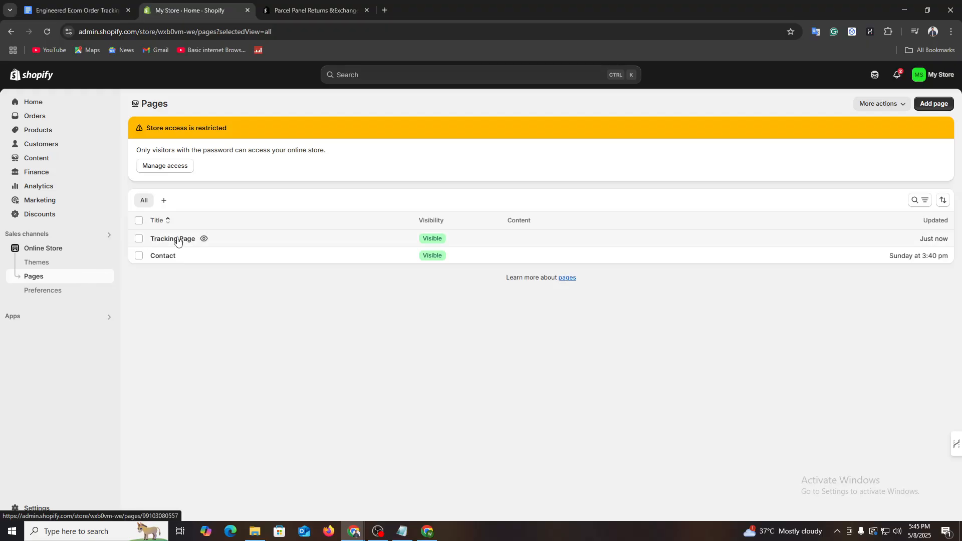
left_click(204, 238)
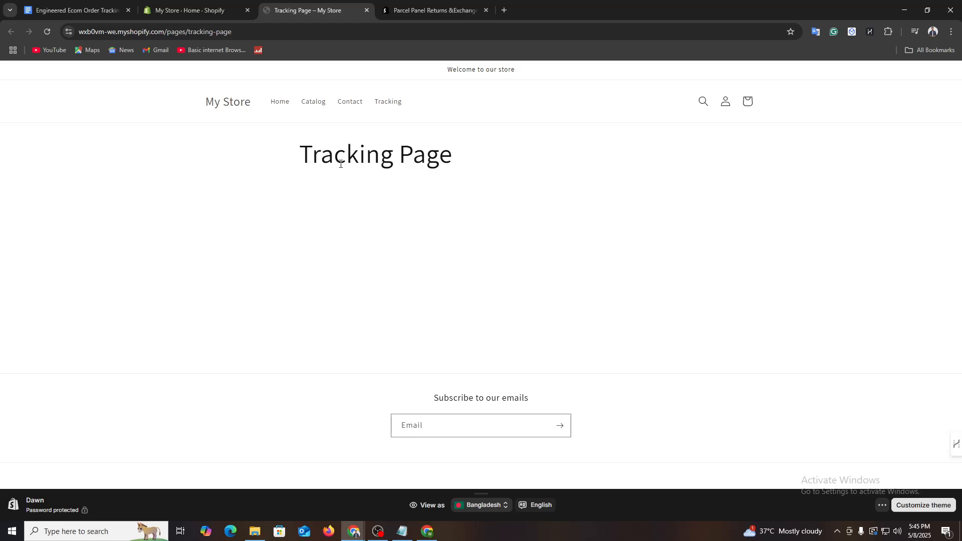
left_click(185, 11)
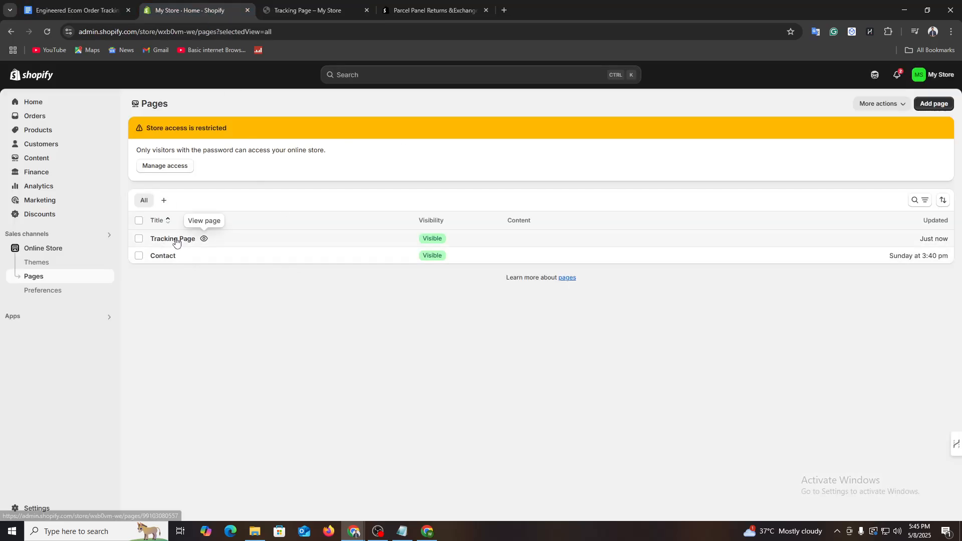
Open the Tracking Page for editing and copy the full Tracking Page Script from the order tracking document in Google Docs
left_click(176, 243)
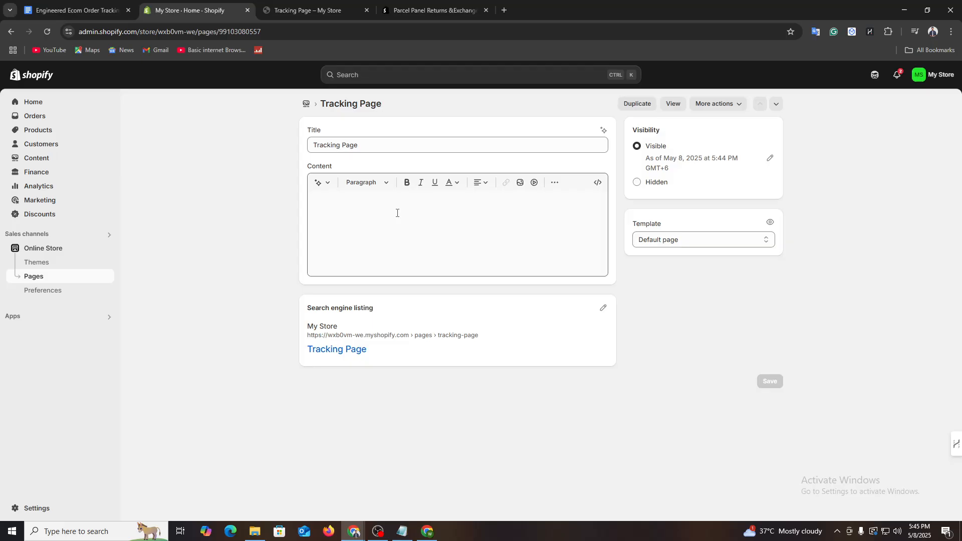
left_click(75, 10)
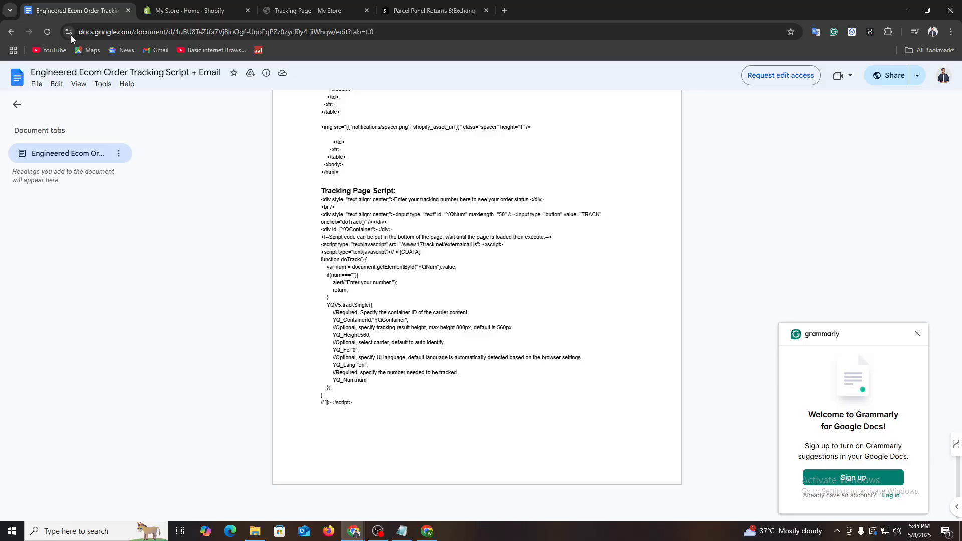
left_click_drag(55, 74, 187, 74)
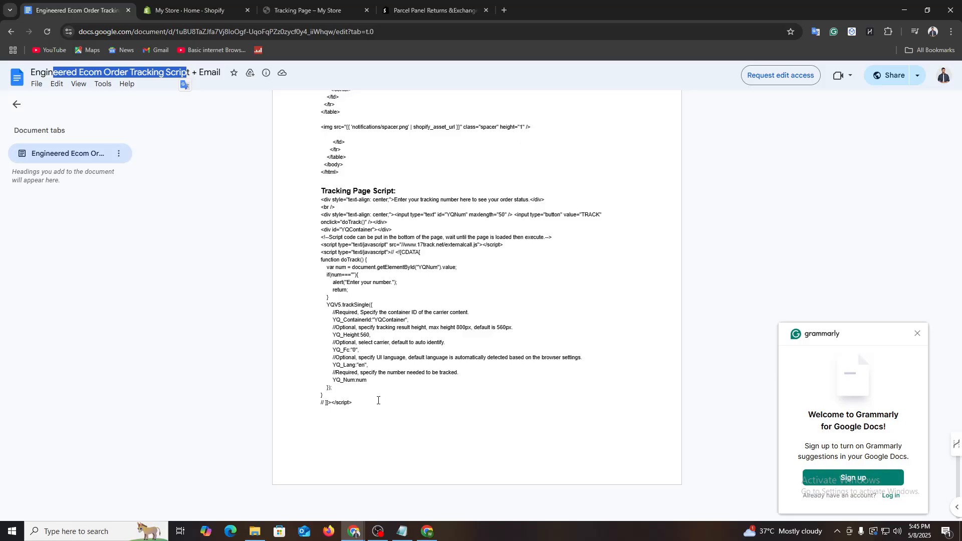
left_click_drag(377, 404, 320, 201)
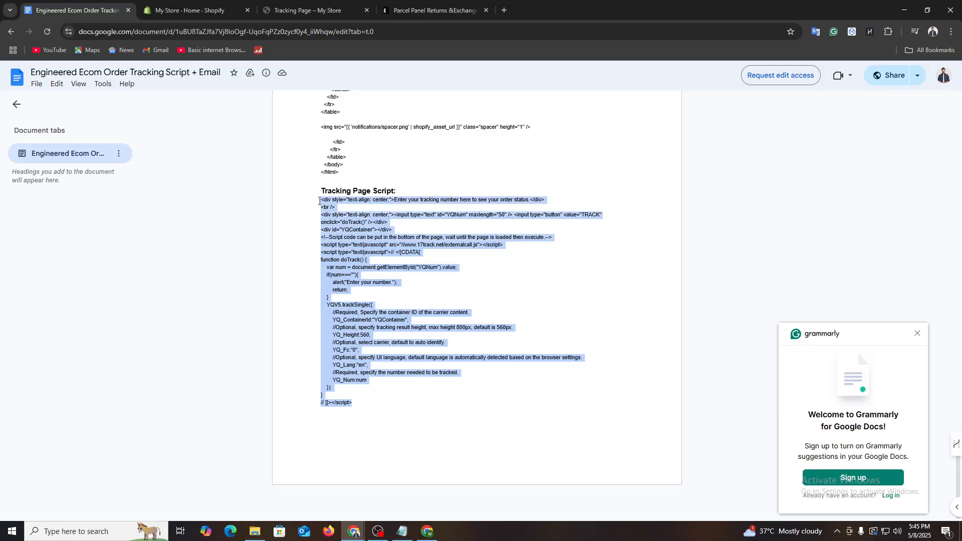
Back in the Shopify admin, paste the copied tracking script into the Tracking Page's content and save the page
left_click(207, 7)
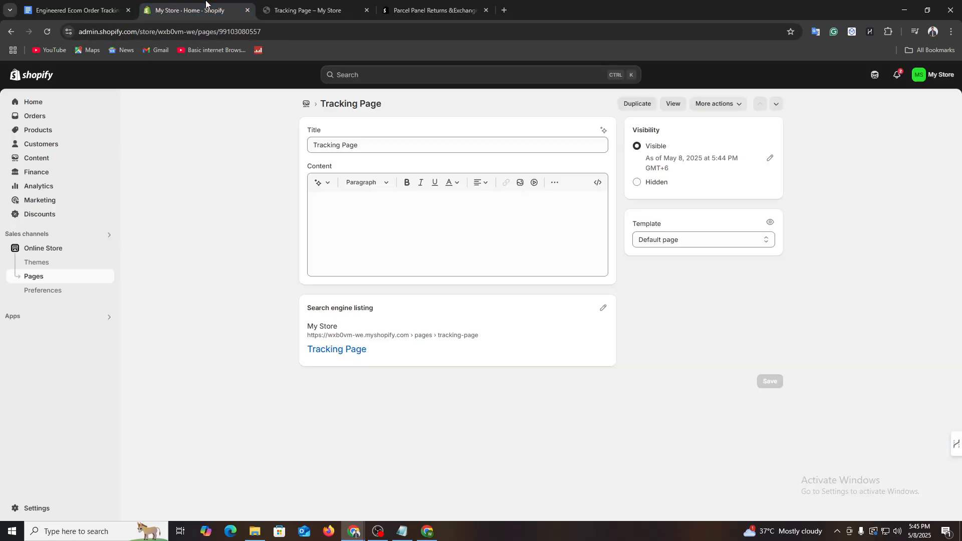
left_click(339, 5)
left_click(159, 6)
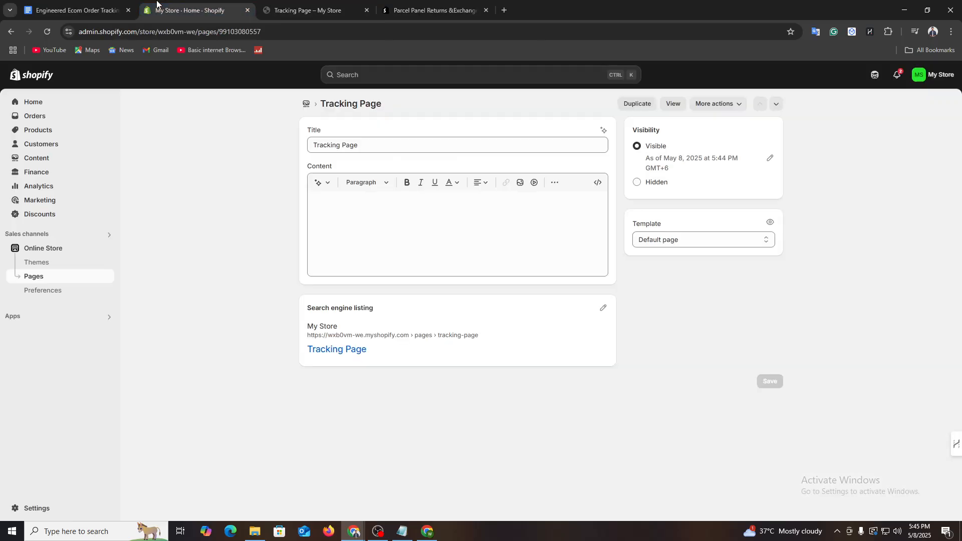
left_click(351, 231)
key("ctrl+v")
scroll(643, 339, "down", 1)
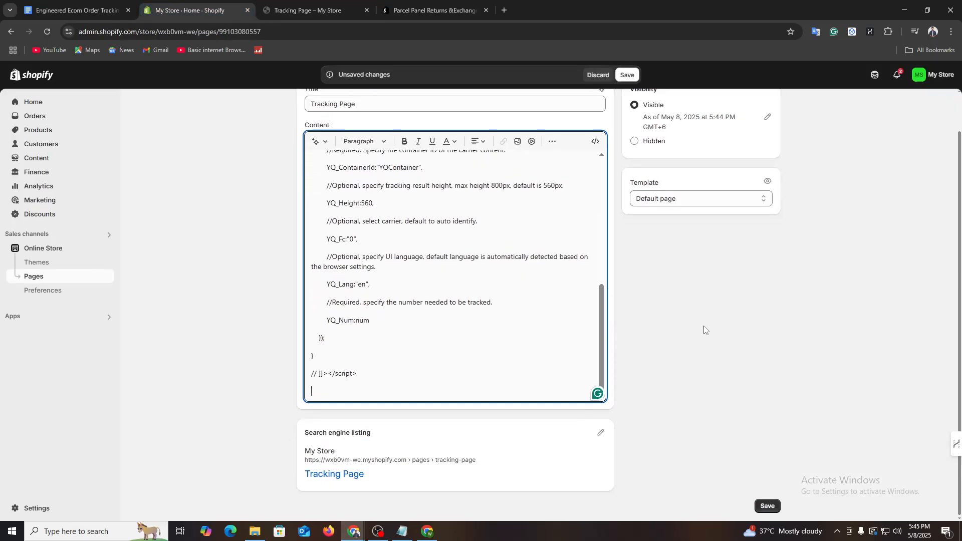
left_click(768, 506)
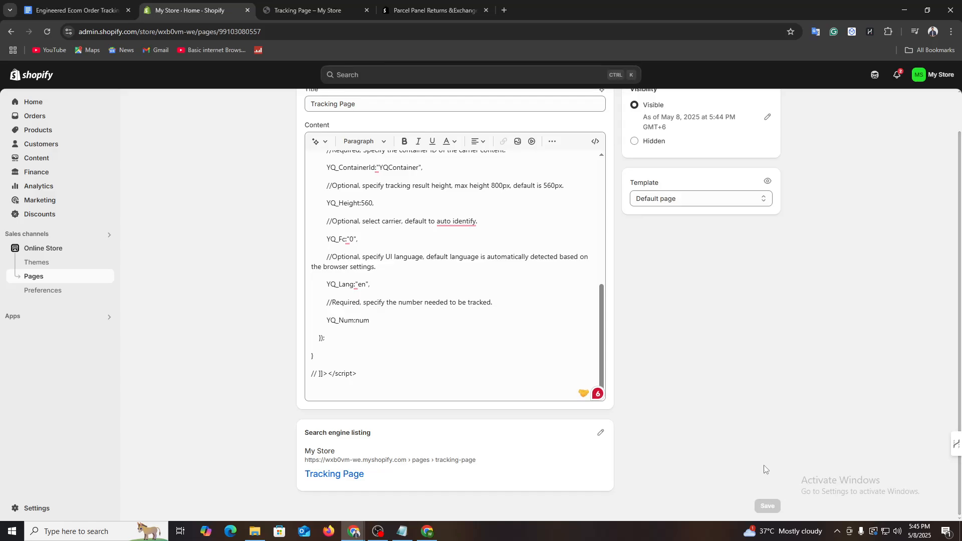
Review the pasted script in the page editor, reload the storefront Tracking Page, and examine how its content is rendered
scroll(472, 378, "up", 5)
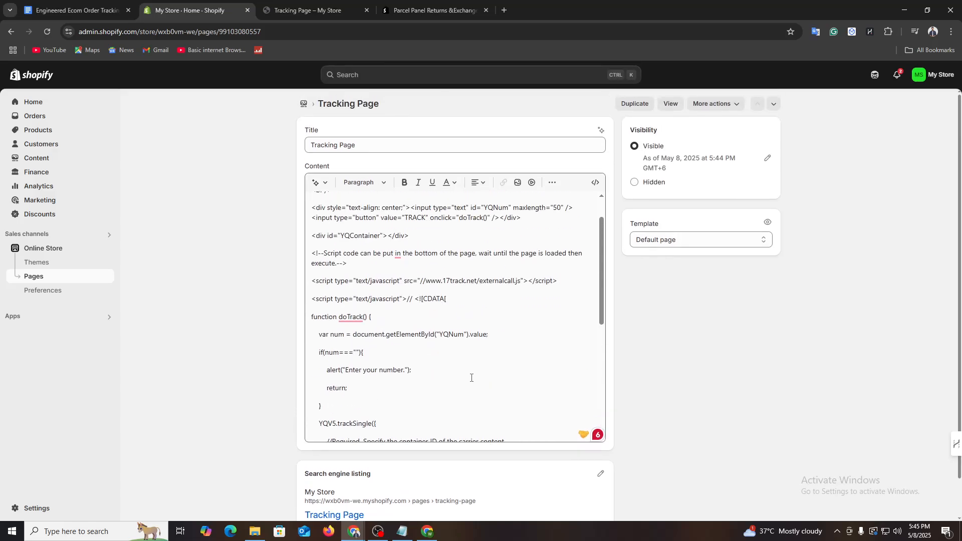
scroll(471, 378, "up", 2)
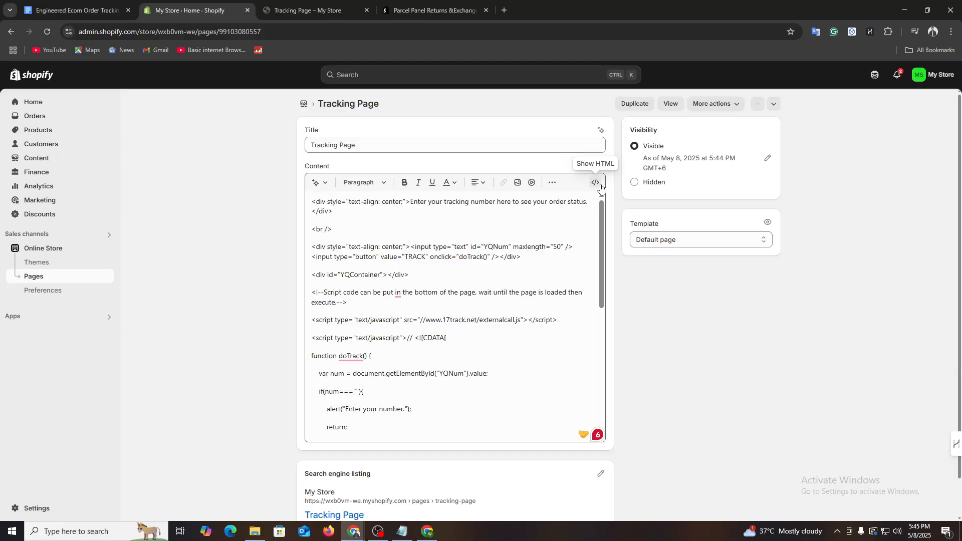
left_click(311, 4)
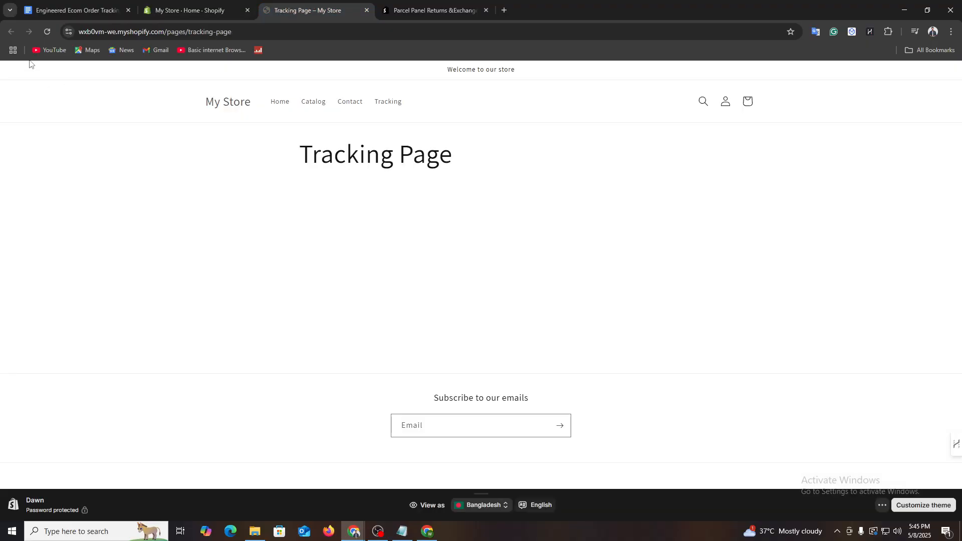
left_click(211, 10)
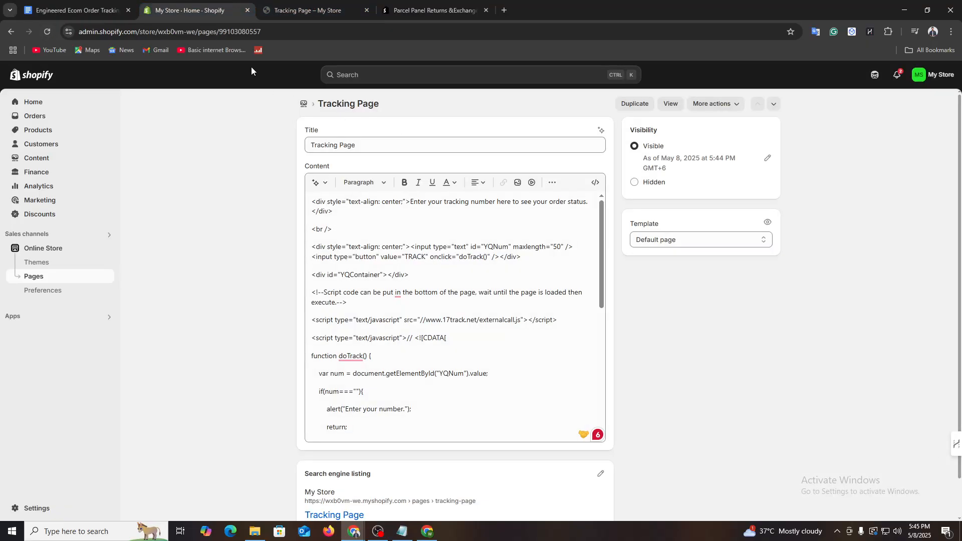
left_click(325, 11)
left_click(49, 30)
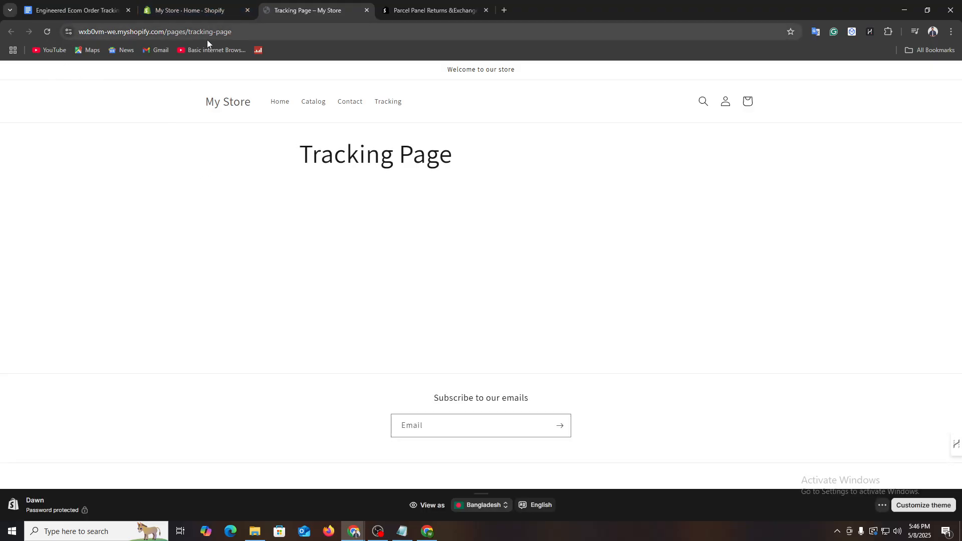
key("F5")
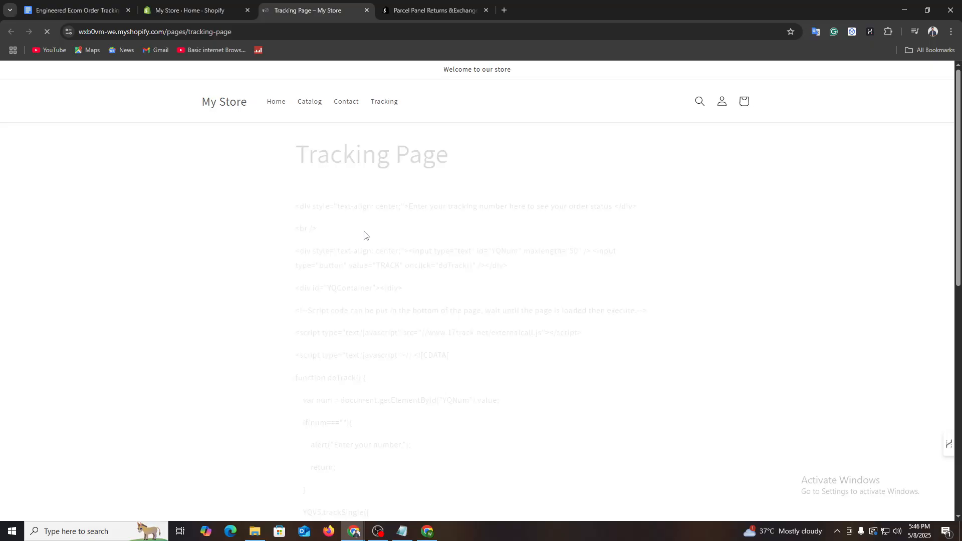
scroll(383, 251, "down", 4)
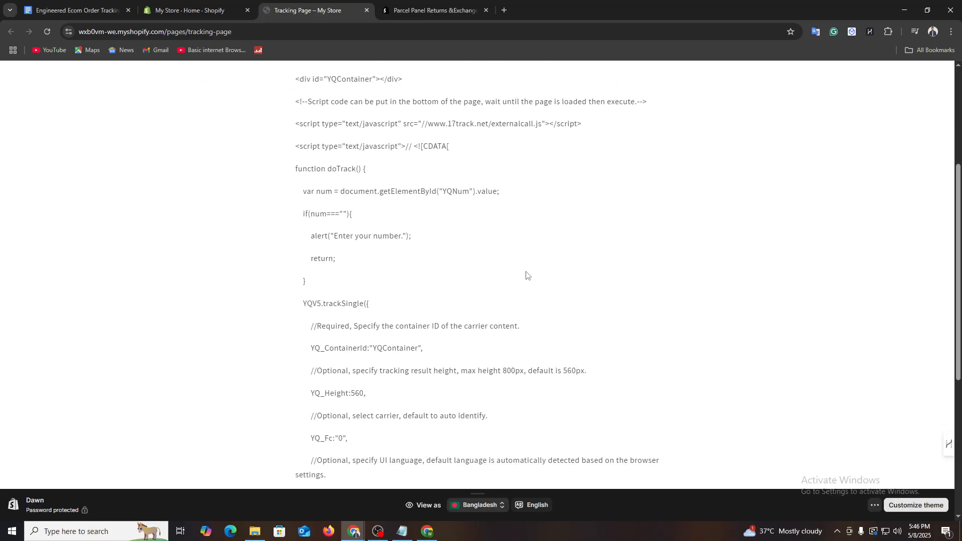
scroll(532, 306, "up", 4)
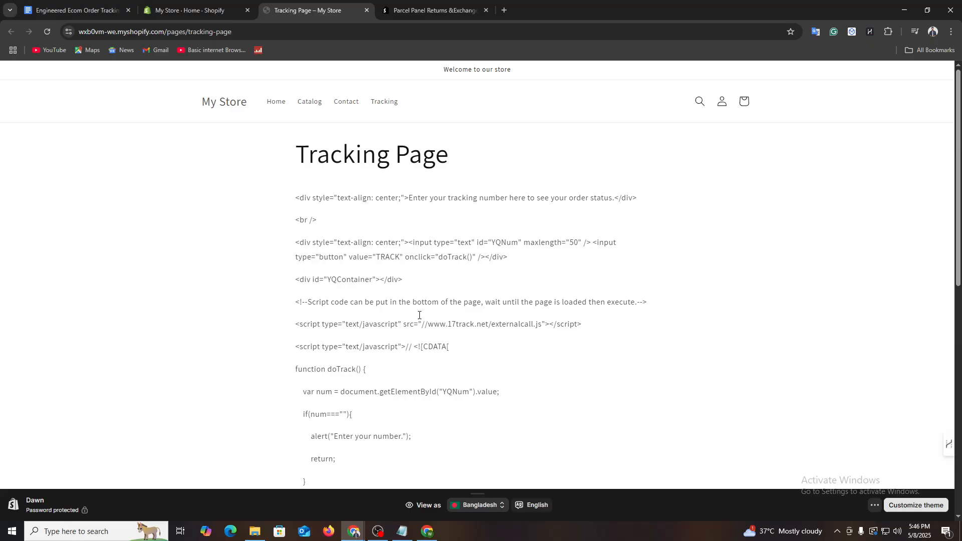
scroll(436, 301, "down", 5)
scroll(476, 331, "down", 5)
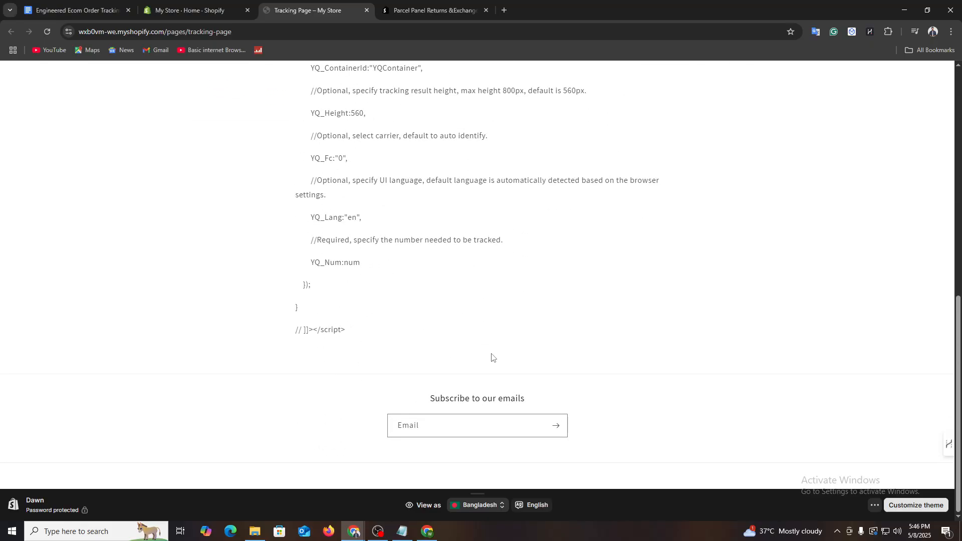
In the Shopify admin, replace the Tracking Page's content with the copied tracking script in HTML view and save the page
scroll(492, 358, "up", 3)
left_click(186, 10)
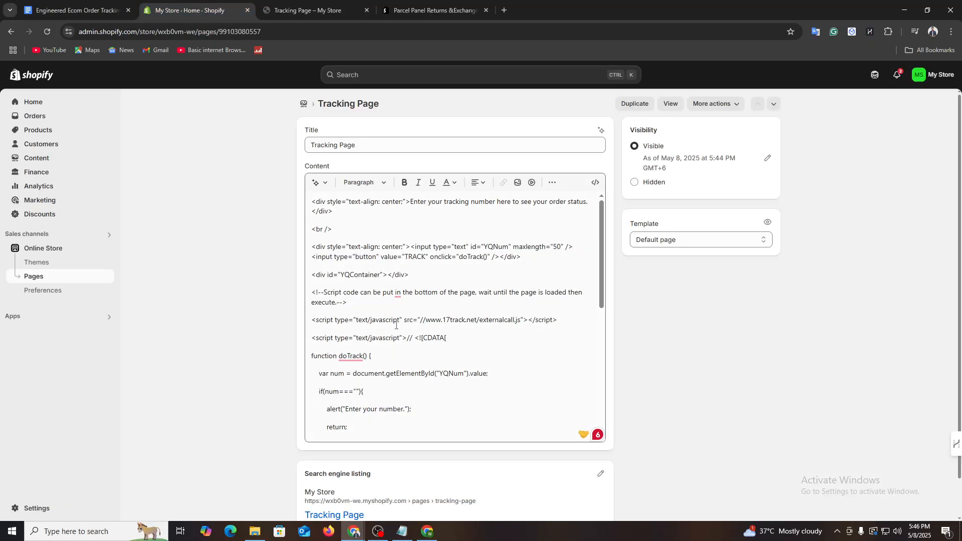
left_click(596, 183)
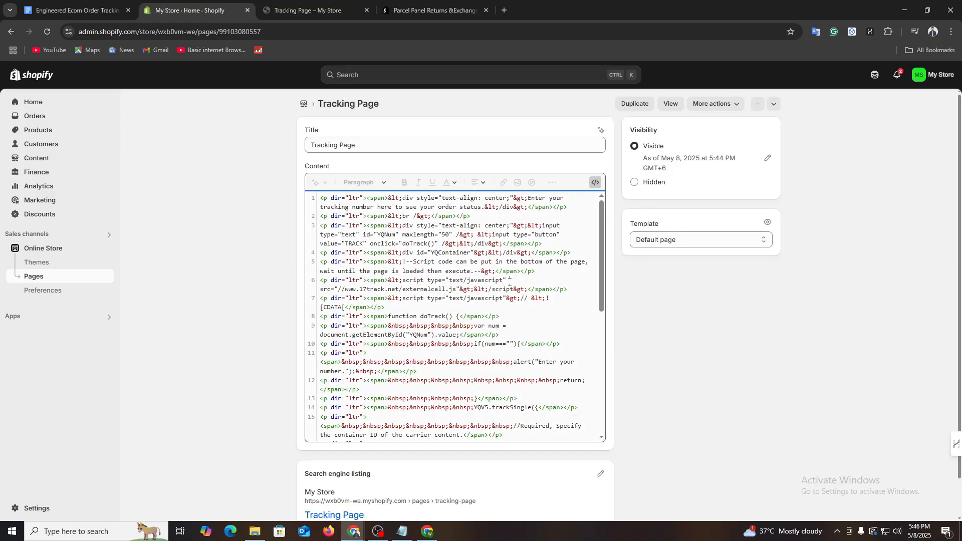
key("ctrl+a")
key("BackSpace")
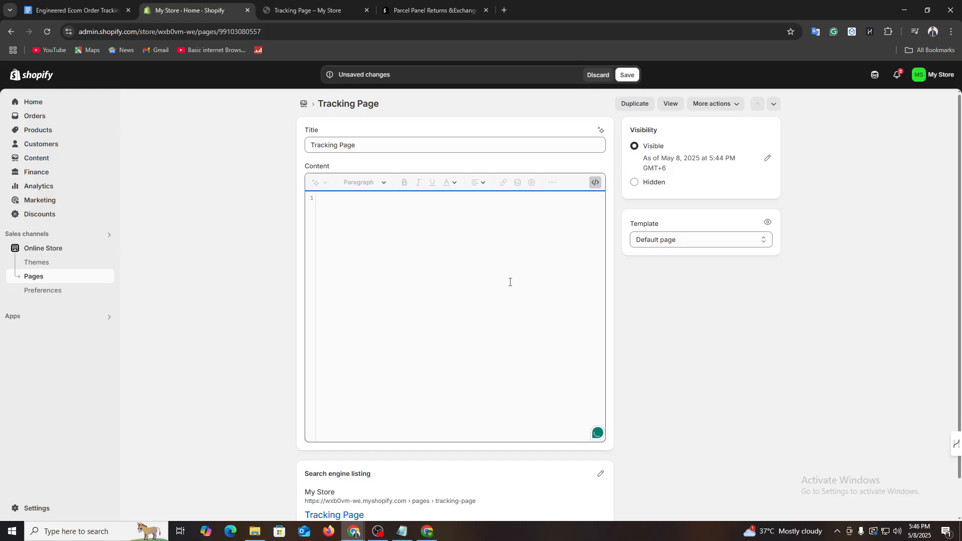
key("ctrl+v")
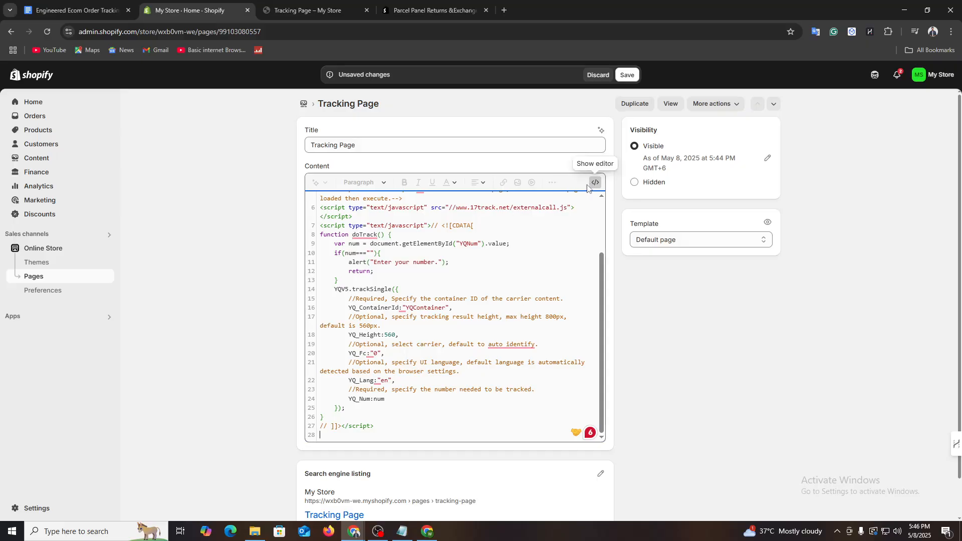
scroll(654, 358, "down", 2)
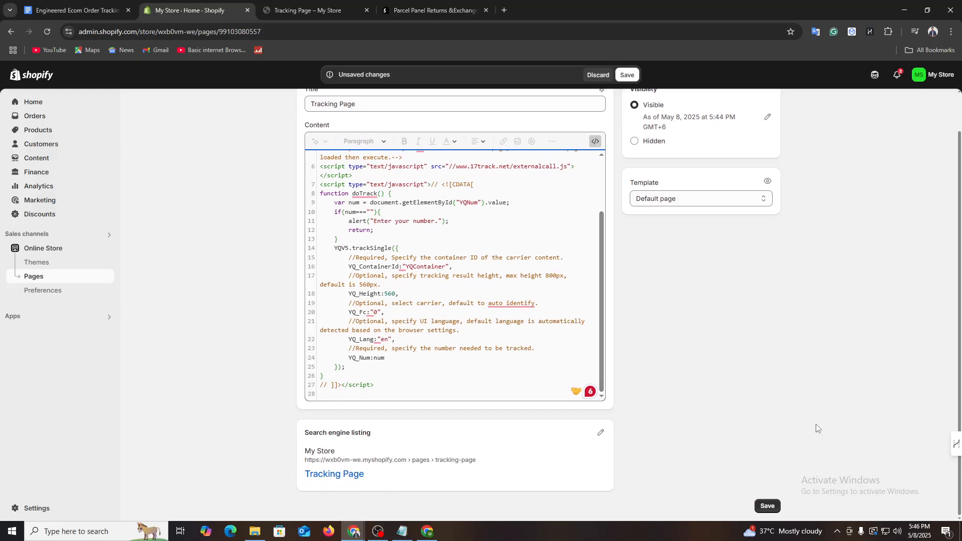
left_click(769, 511)
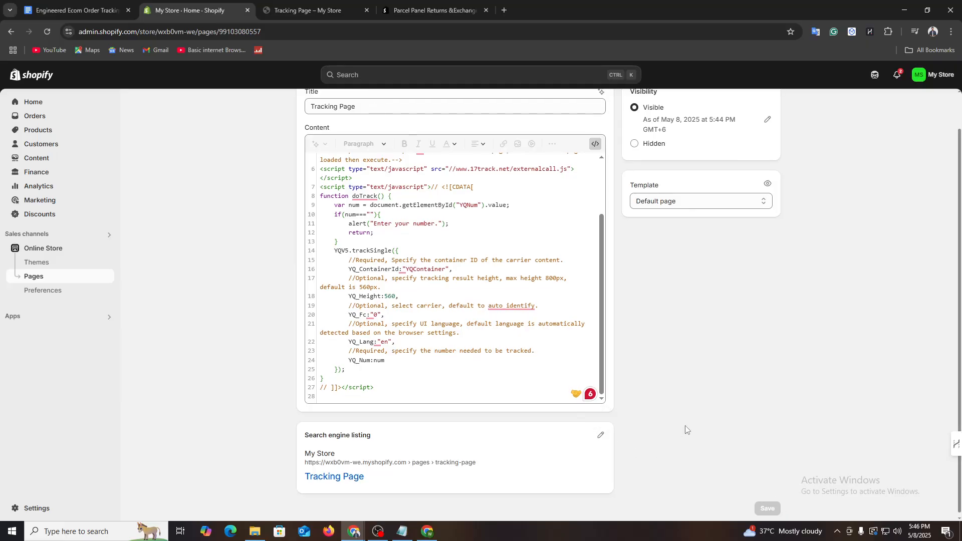
scroll(686, 431, "up", 2)
Reload the storefront Tracking Page, check the source script in Google Docs, and view the page again from the admin
left_click(311, 10)
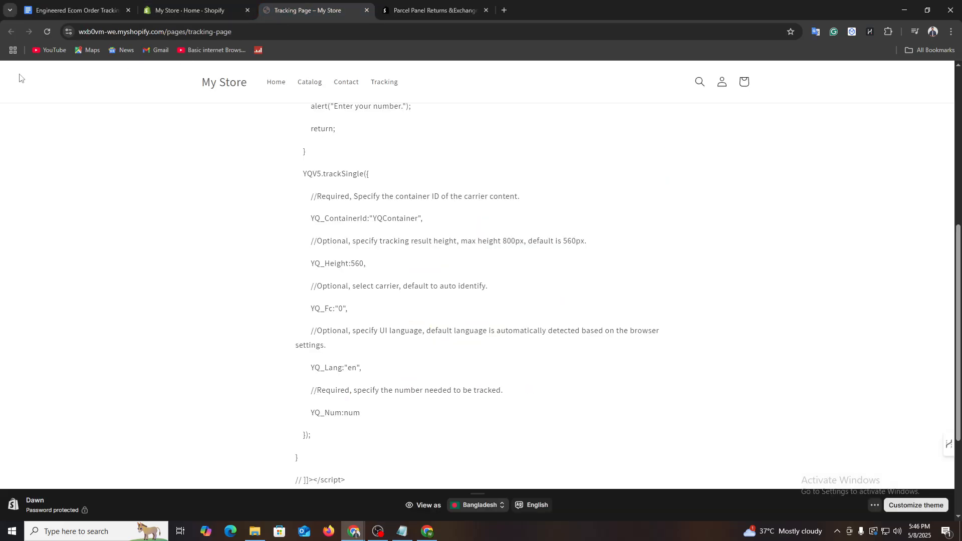
left_click(47, 32)
left_click(115, 8)
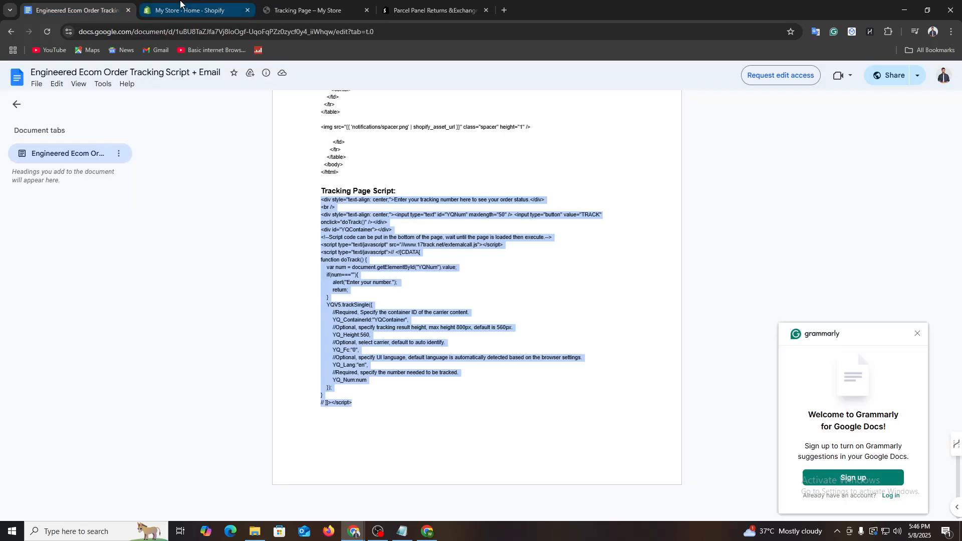
left_click(183, 7)
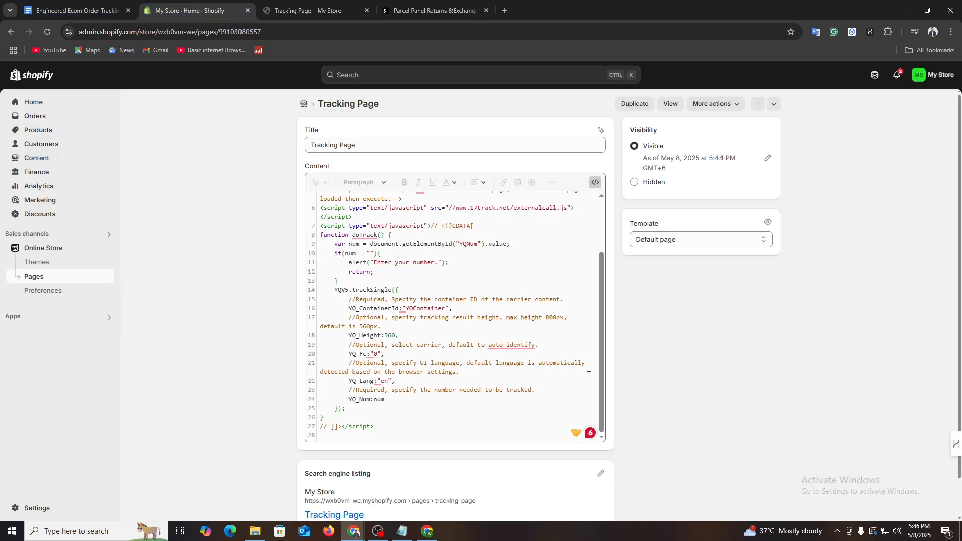
left_click(672, 105)
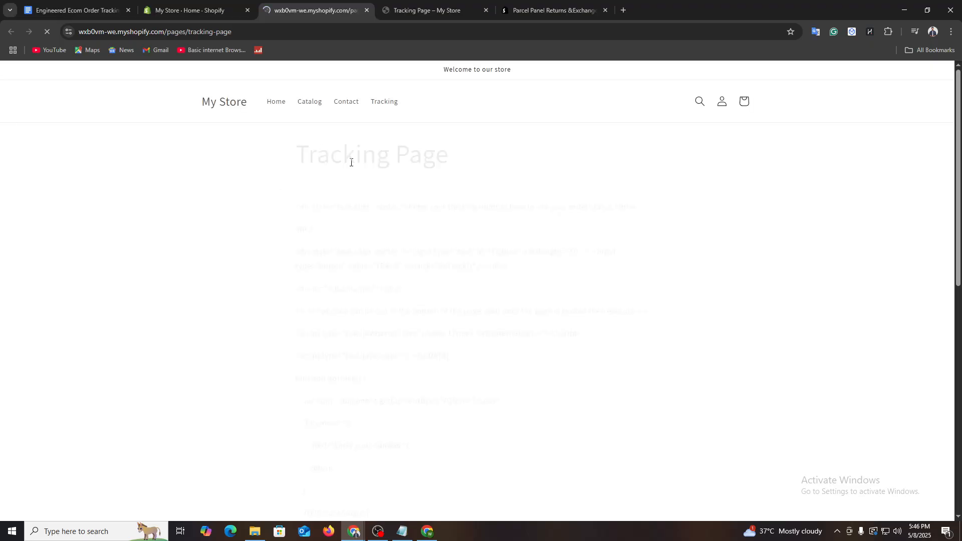
key("ctrl+shift+Tab")
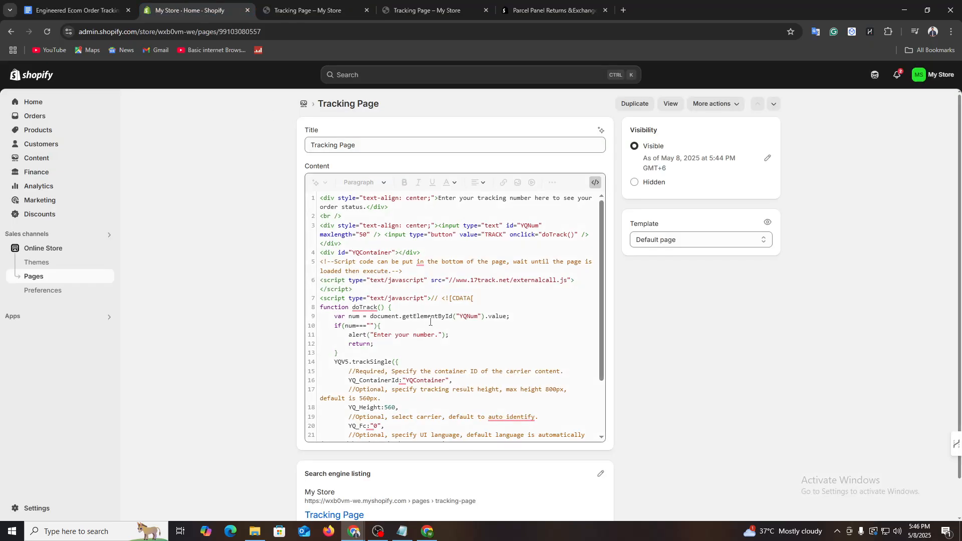
Return the Tracking Page content to the visual editor, add and remove one character, and save the page again
left_click(595, 183)
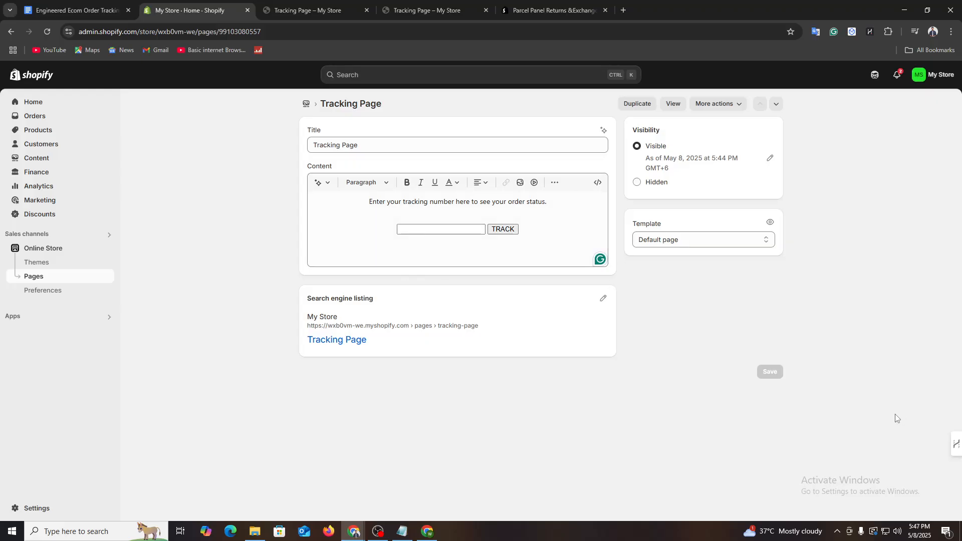
left_click(451, 230)
type("a")
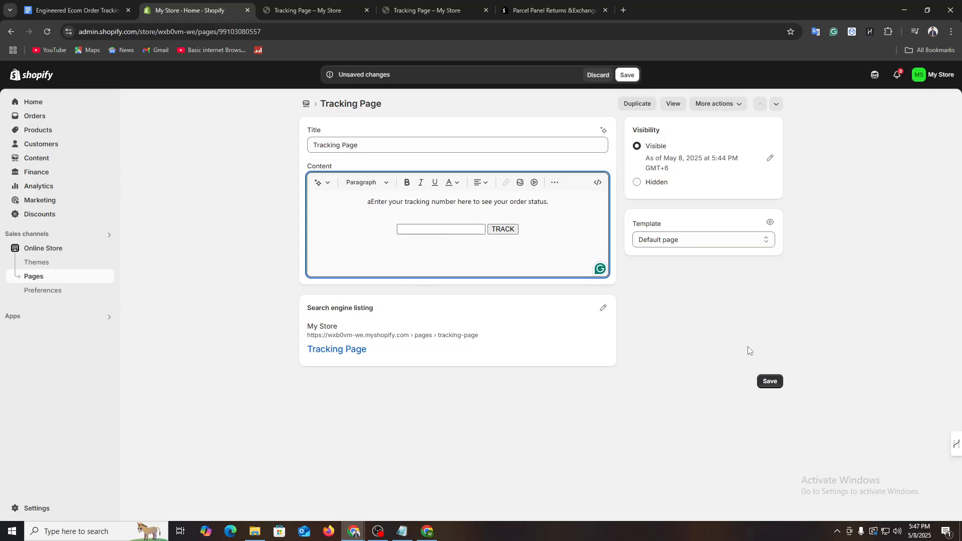
key("BackSpace")
left_click(770, 382)
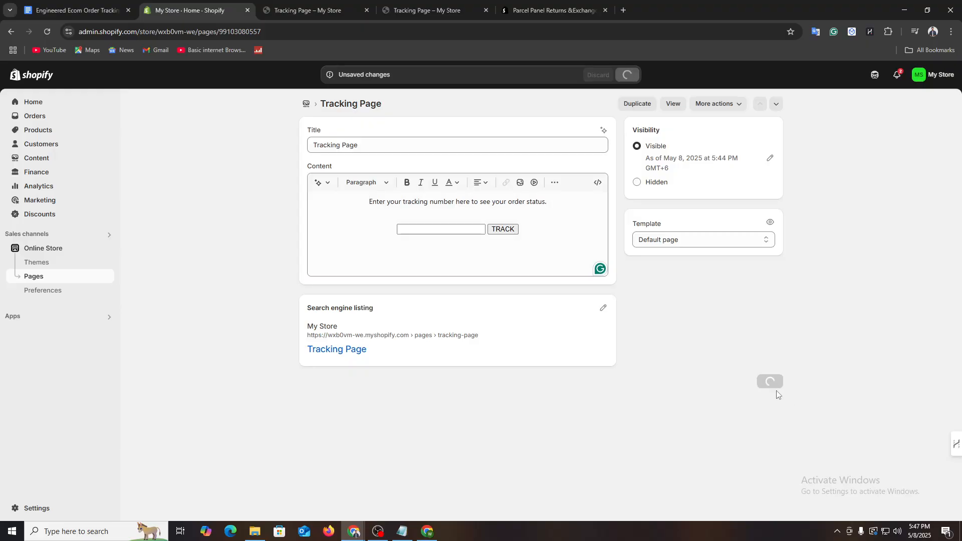
View the Tracking Page on the storefront and test its tracking form with the sample entries RANDOM and RAMDOM
left_click(671, 104)
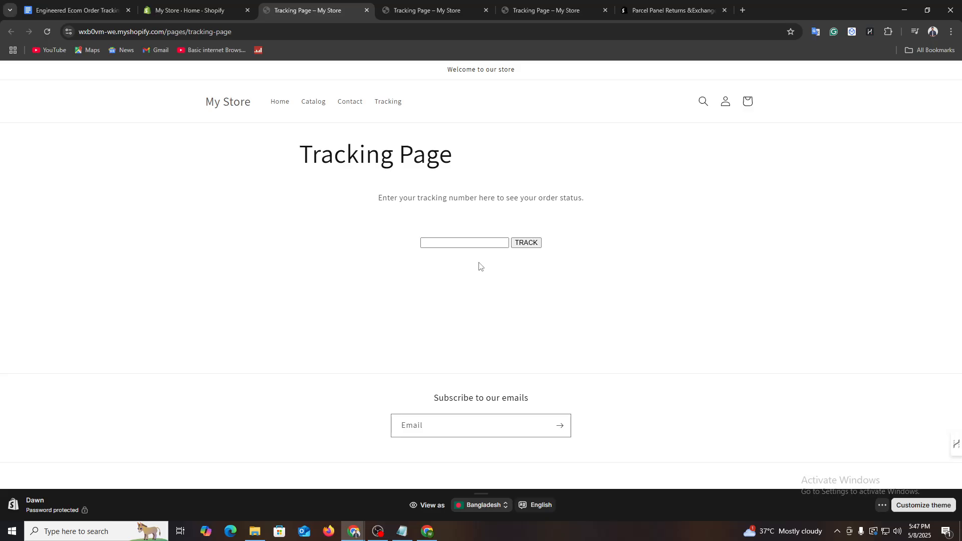
left_click(450, 246)
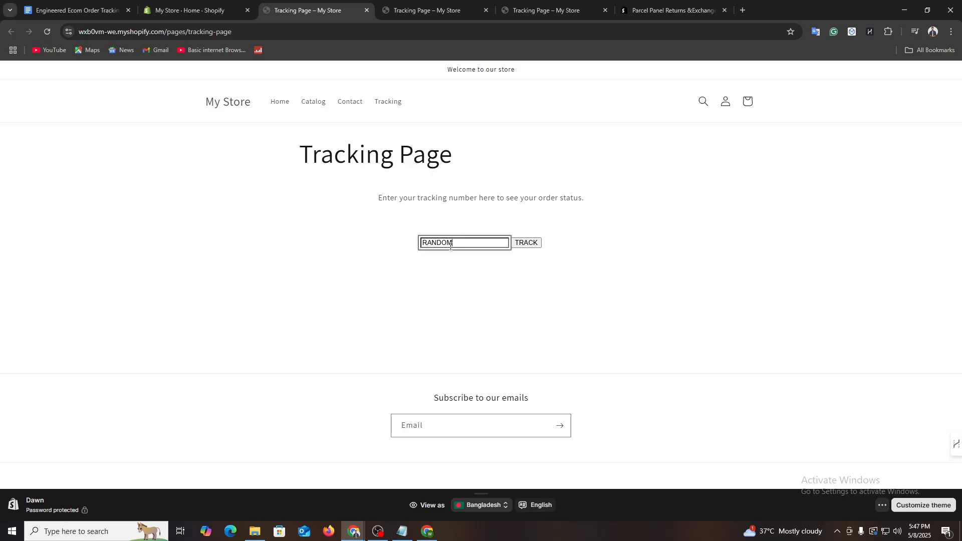
left_click(536, 245)
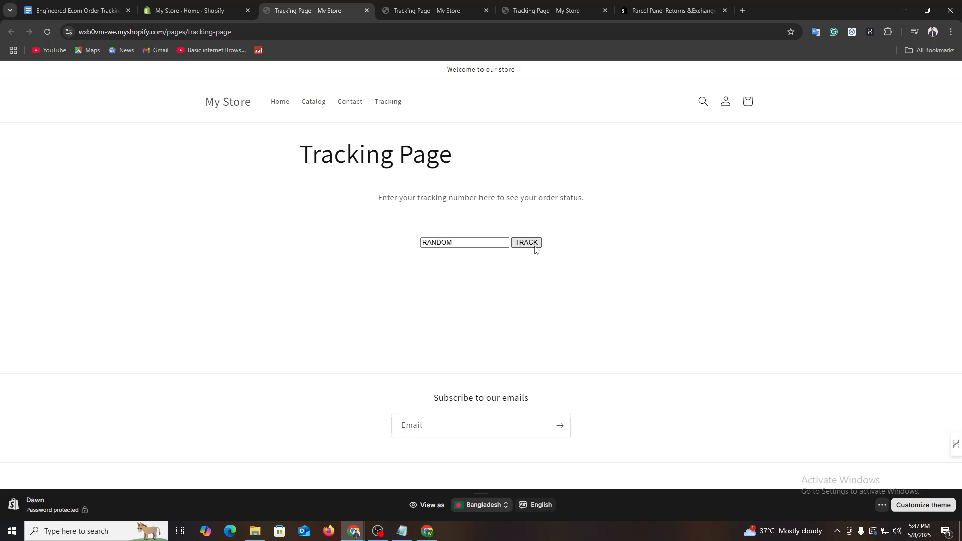
left_click(486, 244)
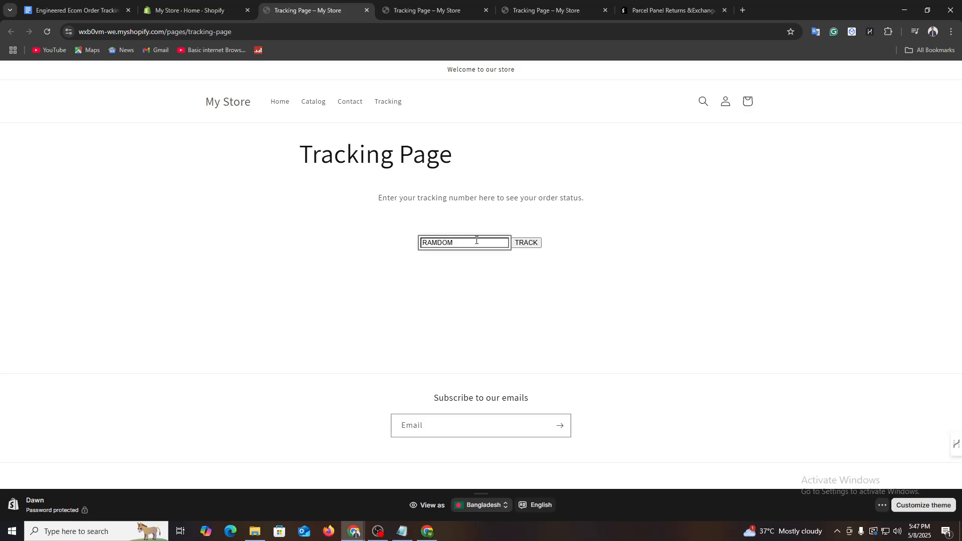
left_click(520, 246)
left_click_drag(458, 243, 402, 249)
left_click(485, 278)
Return to the Shopify admin and open the list of the store's navigation menus
left_click(190, 4)
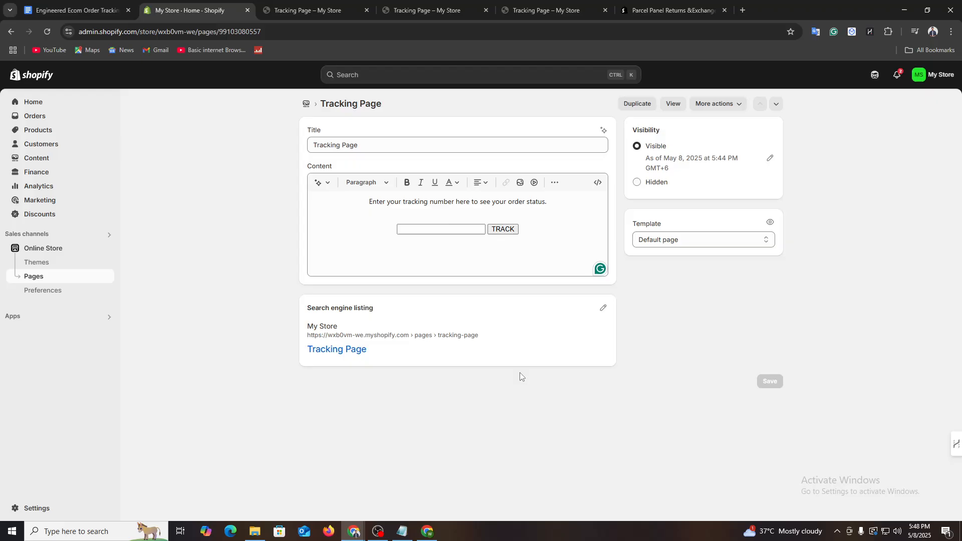
left_click(309, 10)
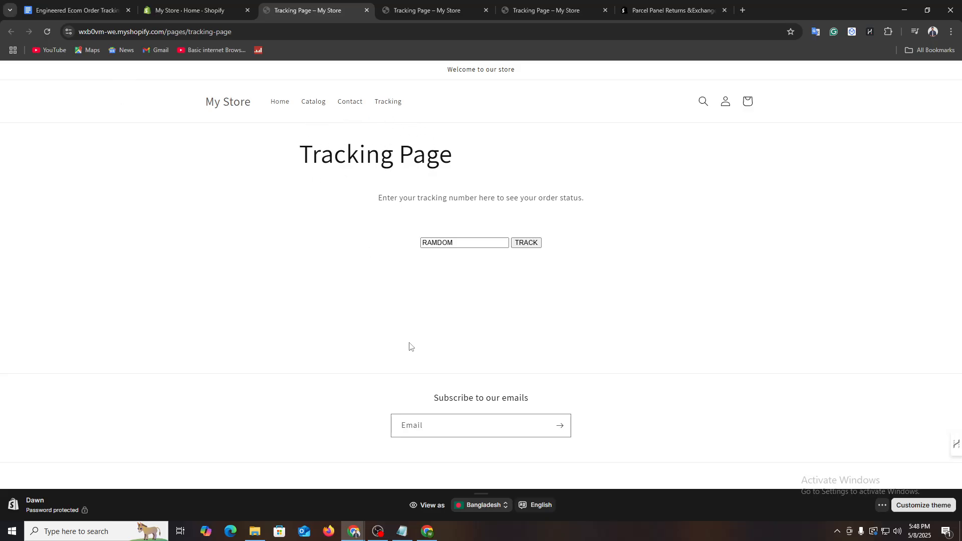
key("ctrl+shift+Tab")
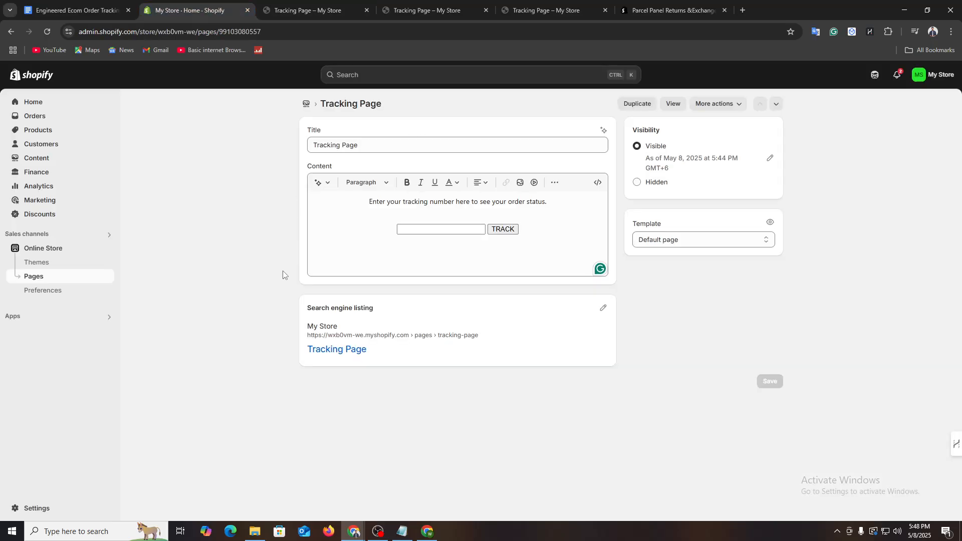
left_click(37, 282)
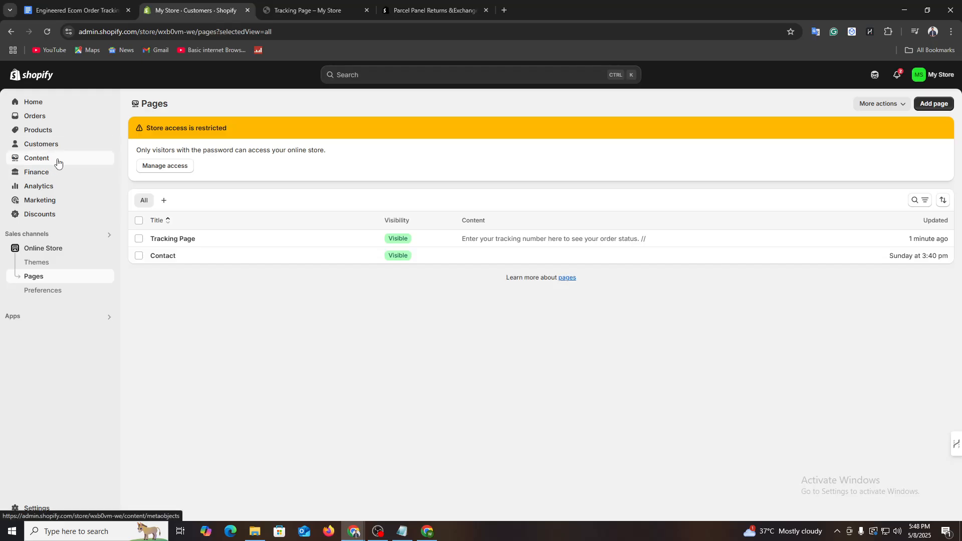
left_click(35, 160)
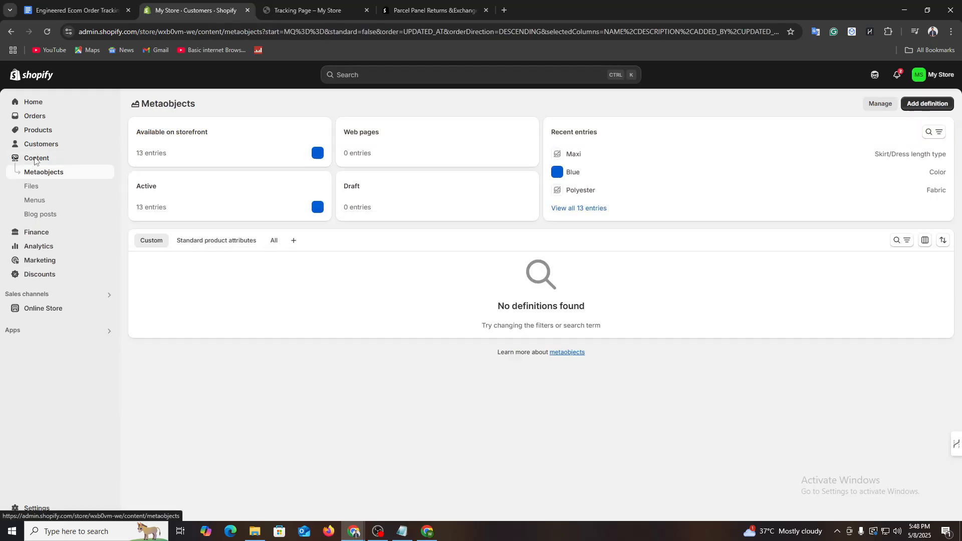
left_click(34, 201)
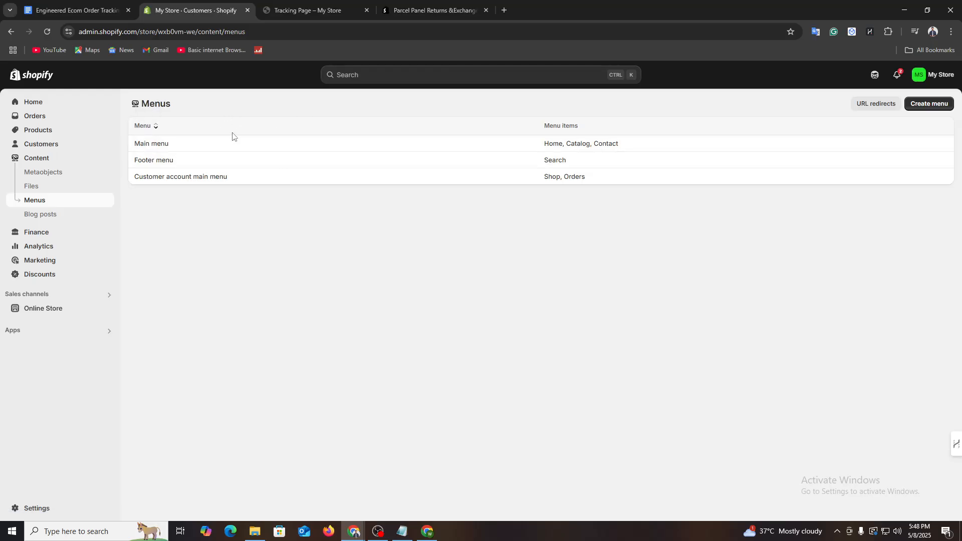
Copy the web address of the storefront Tracking Page
left_click(293, 6)
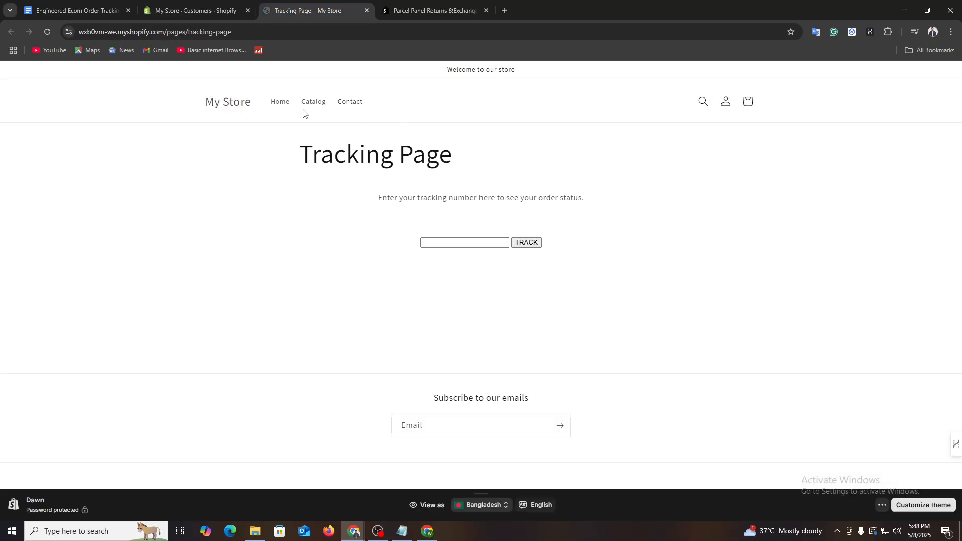
left_click(195, 33)
key("ctrl+c")
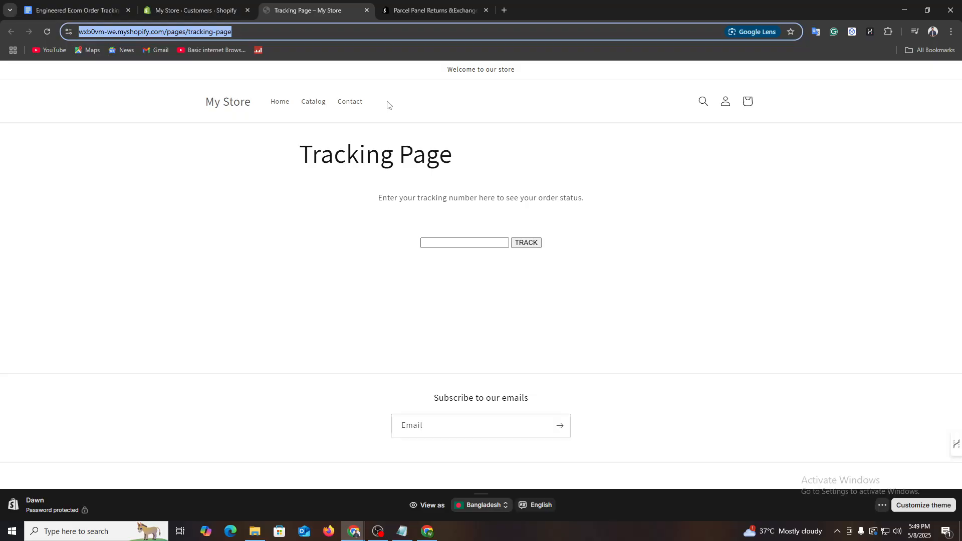
Back in the Shopify admin, open the Main menu and add a menu item labelled "Tracking"
left_click(199, 4)
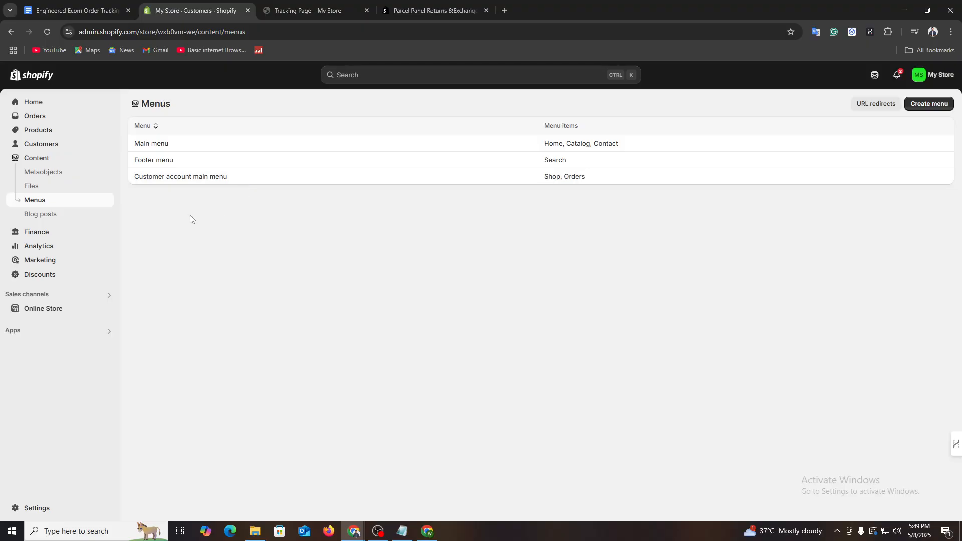
left_click(156, 145)
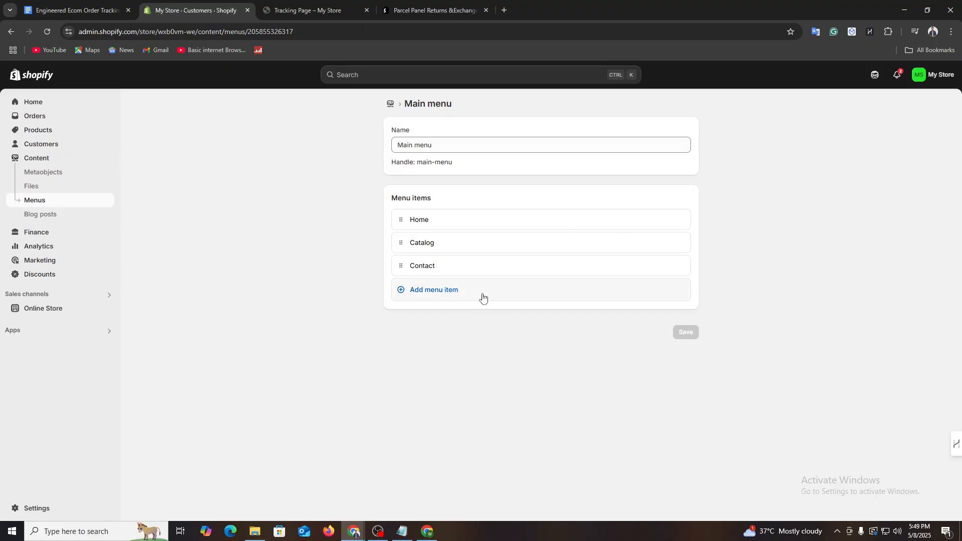
left_click(518, 294)
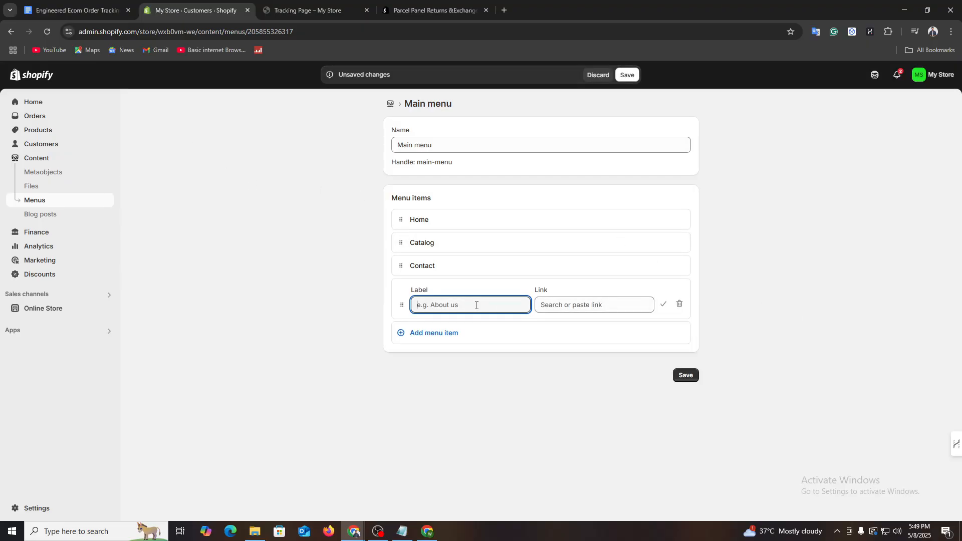
type("Tracking")
Link the Tracking menu item to the copied Tracking Page address, accept the item, and save the Main menu
left_click(565, 304)
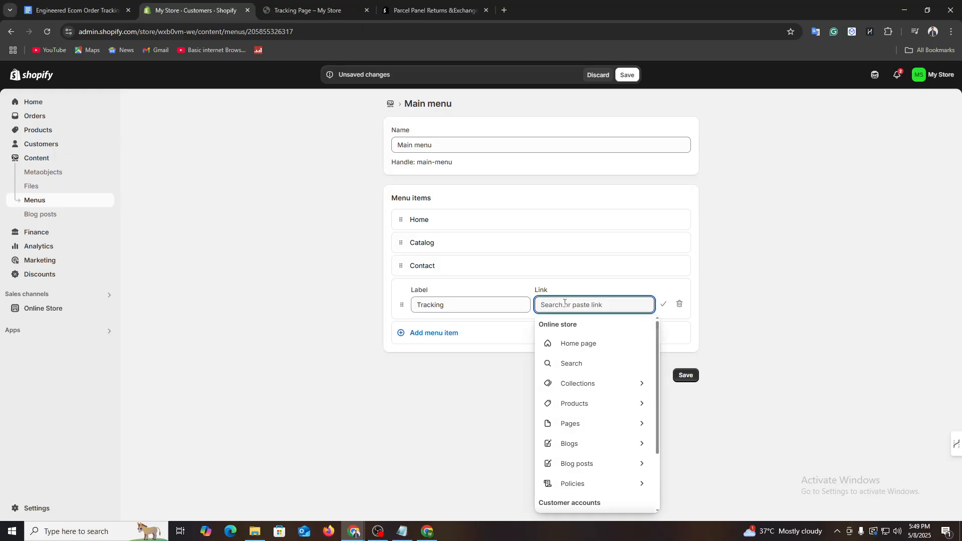
key("ctrl+v")
left_click(663, 305)
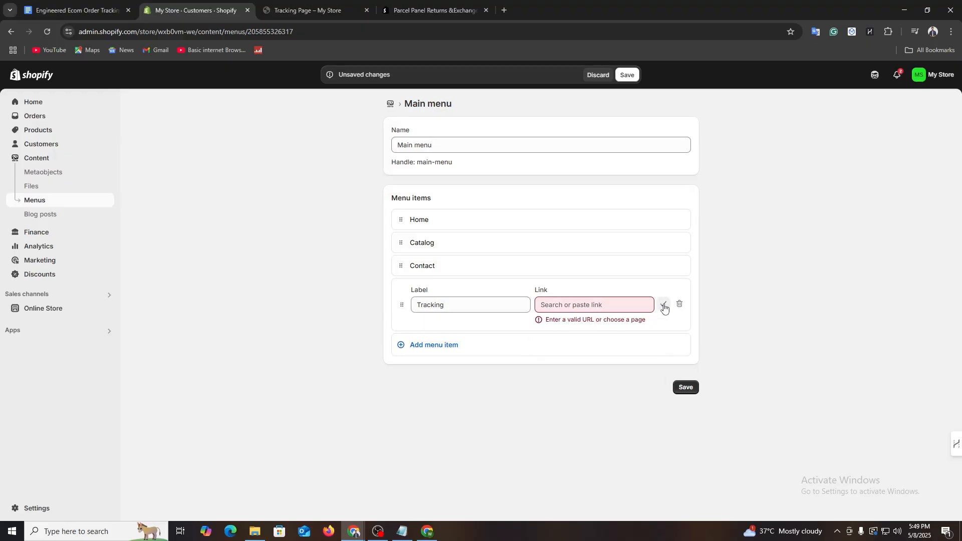
left_click(633, 306)
key("ctrl+v")
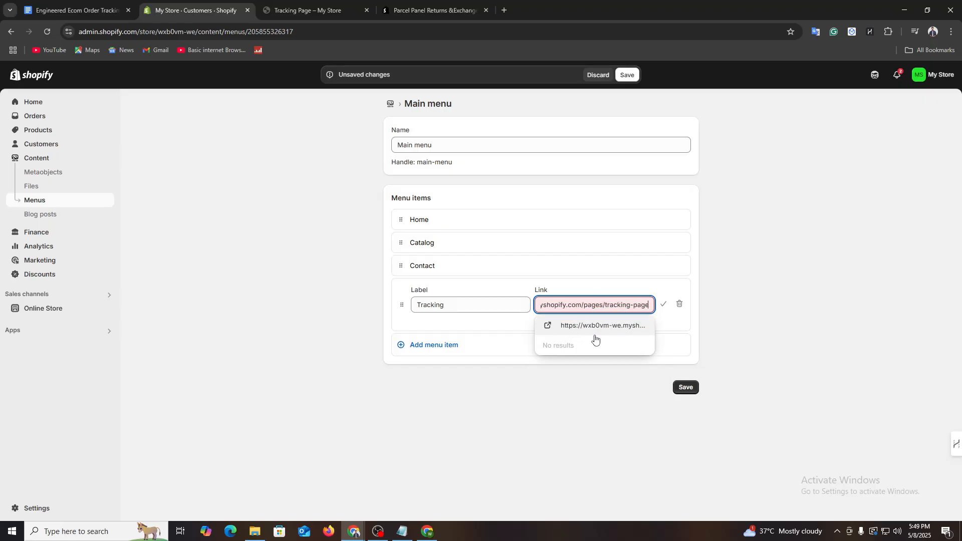
left_click(593, 326)
left_click(663, 304)
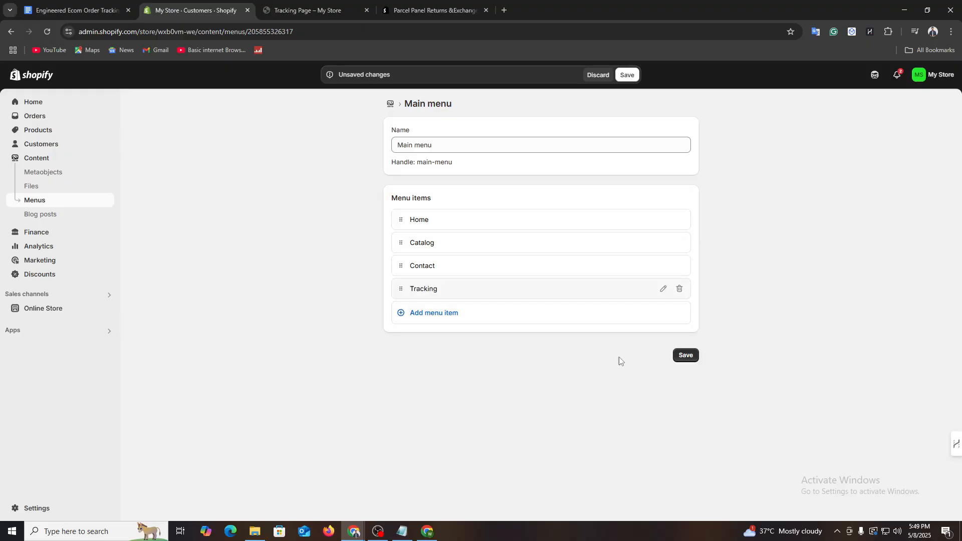
left_click(688, 356)
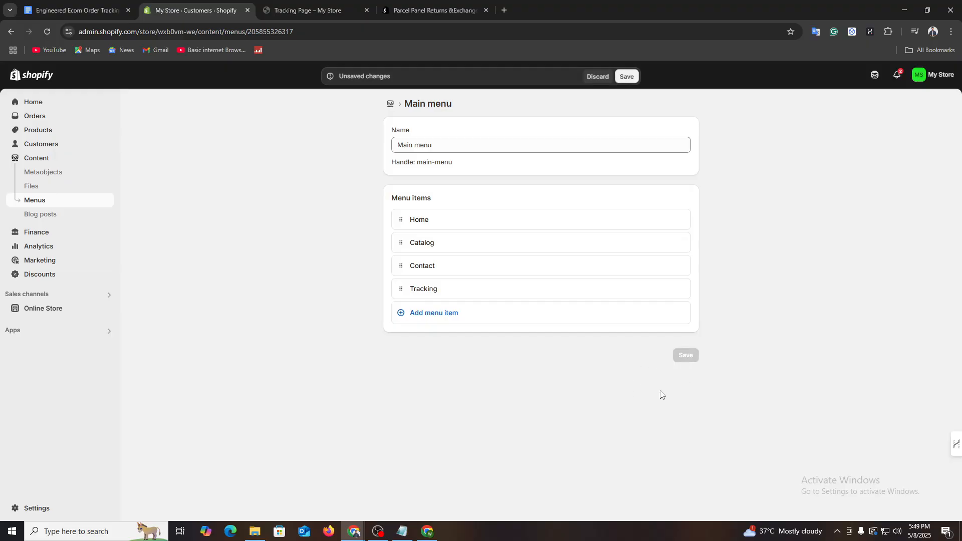
Reload the storefront Tracking Page, open the online store from the Shopify admin, and close the old Tracking Page to check the store's navigation
left_click(281, 9)
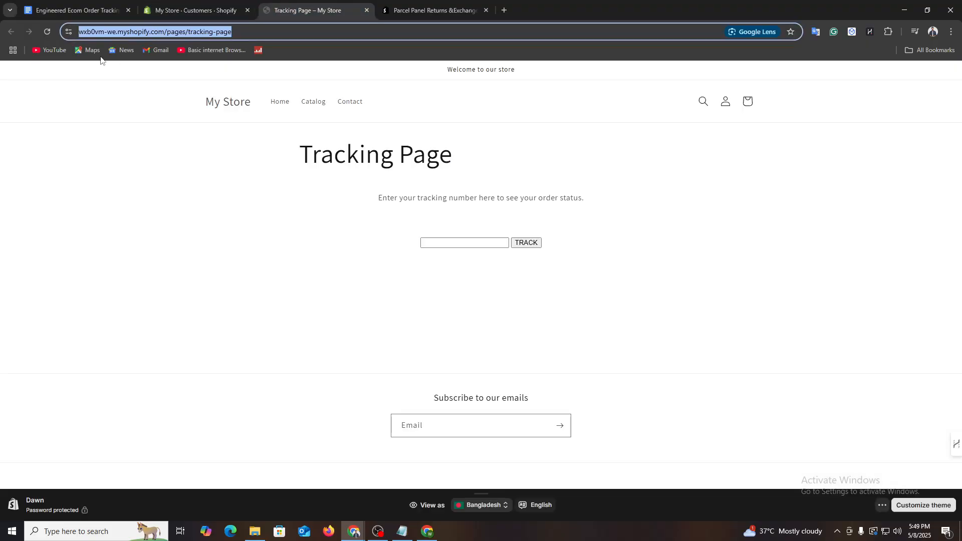
left_click(48, 31)
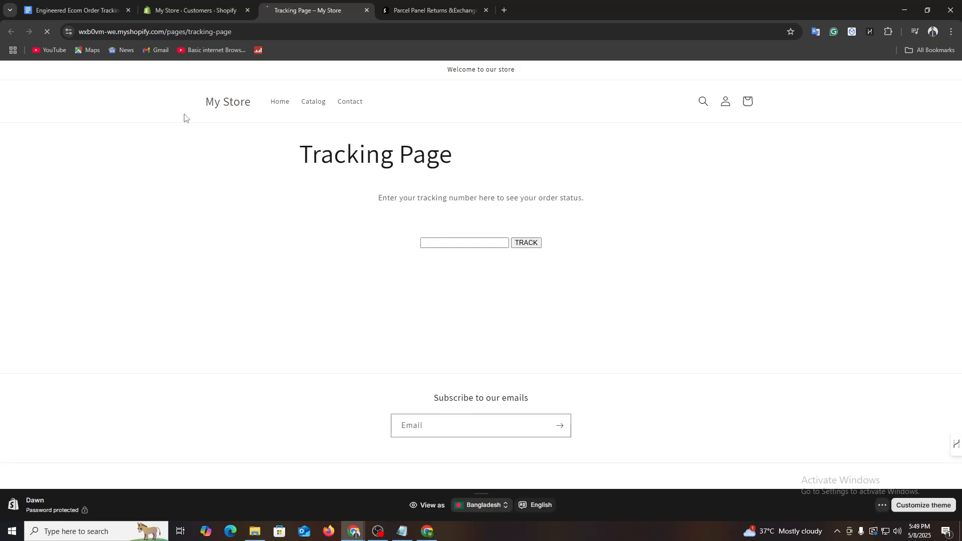
left_click(196, 10)
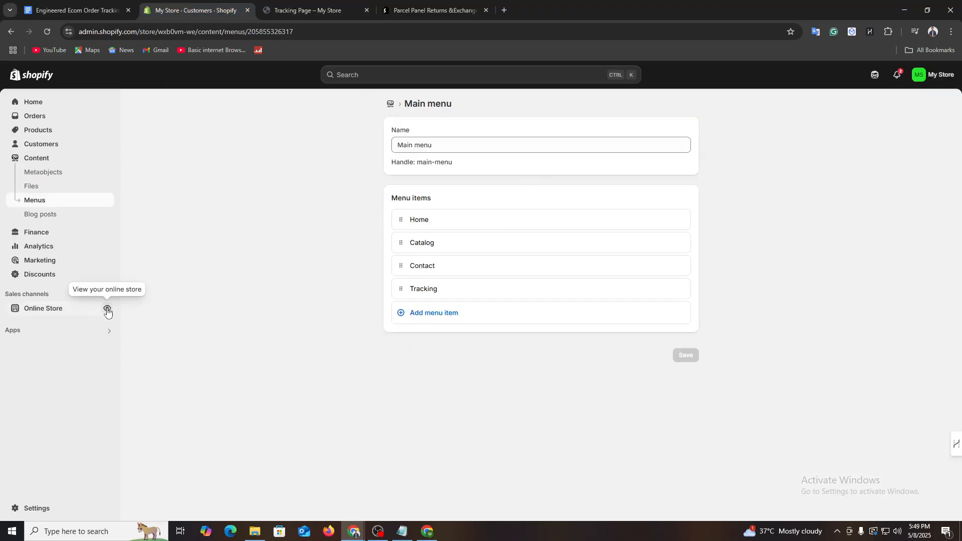
left_click(107, 311)
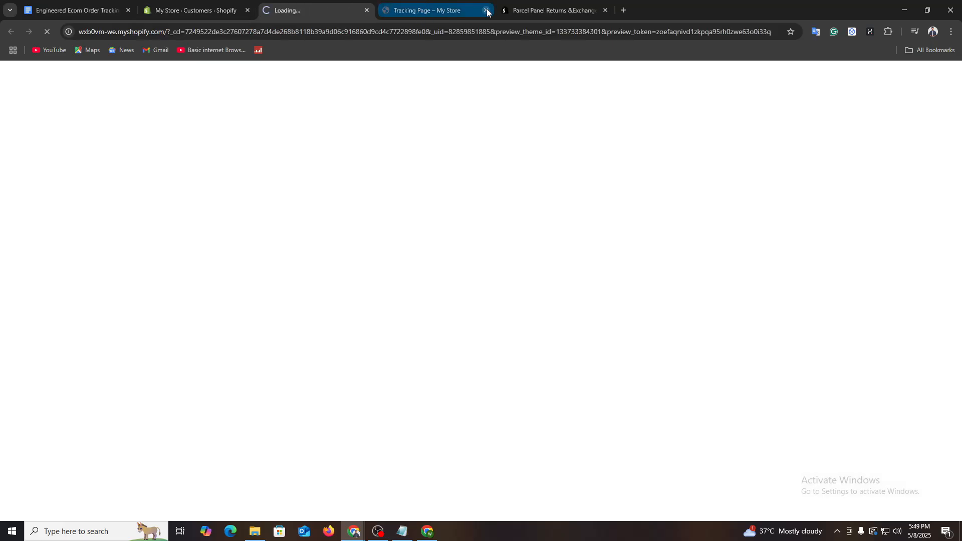
left_click(486, 11)
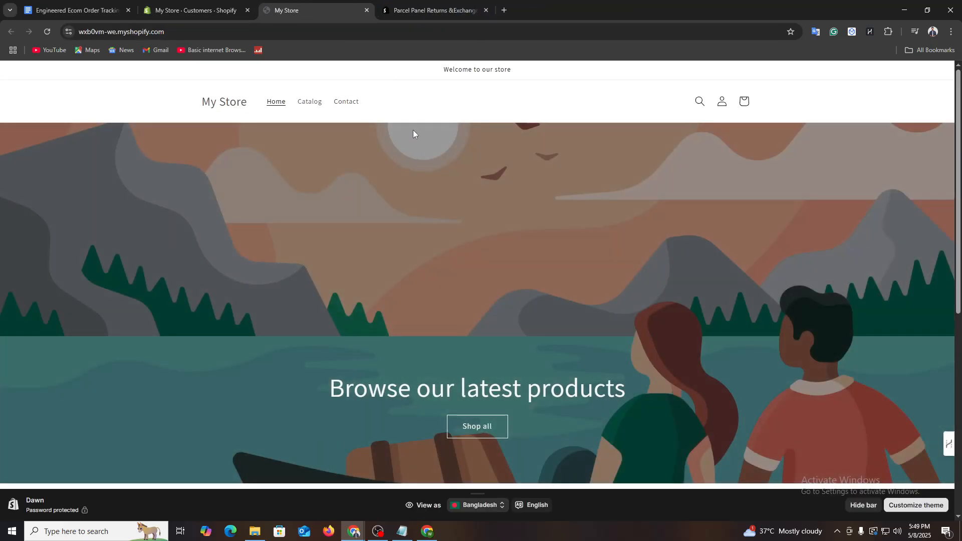
Return to the Shopify admin, reopen the Tracking item in the Main menu, and save the menu again
left_click(202, 9)
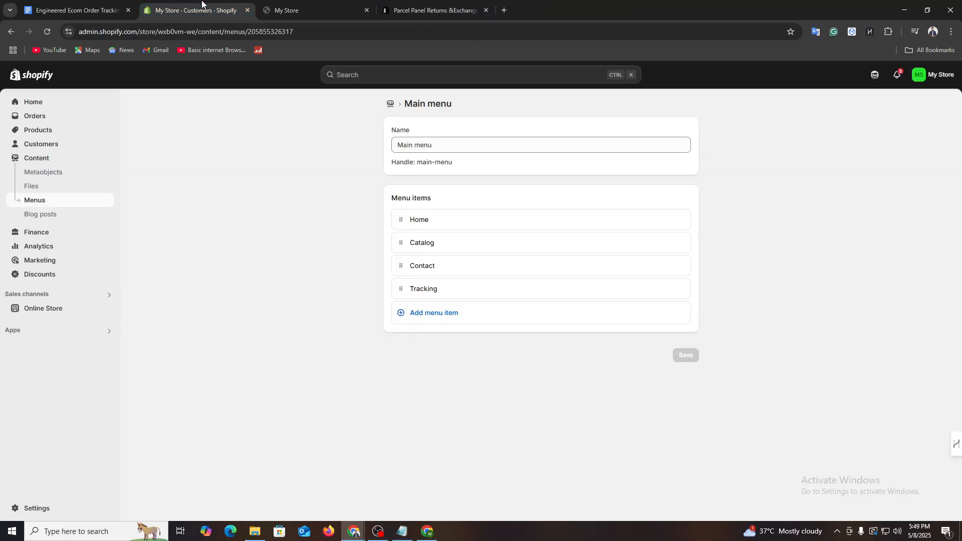
left_click(455, 293)
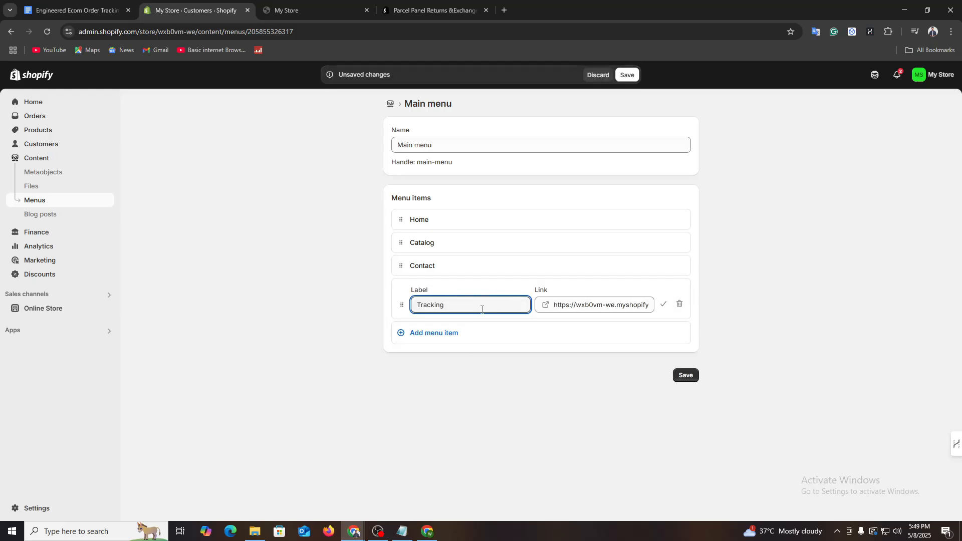
left_click(683, 377)
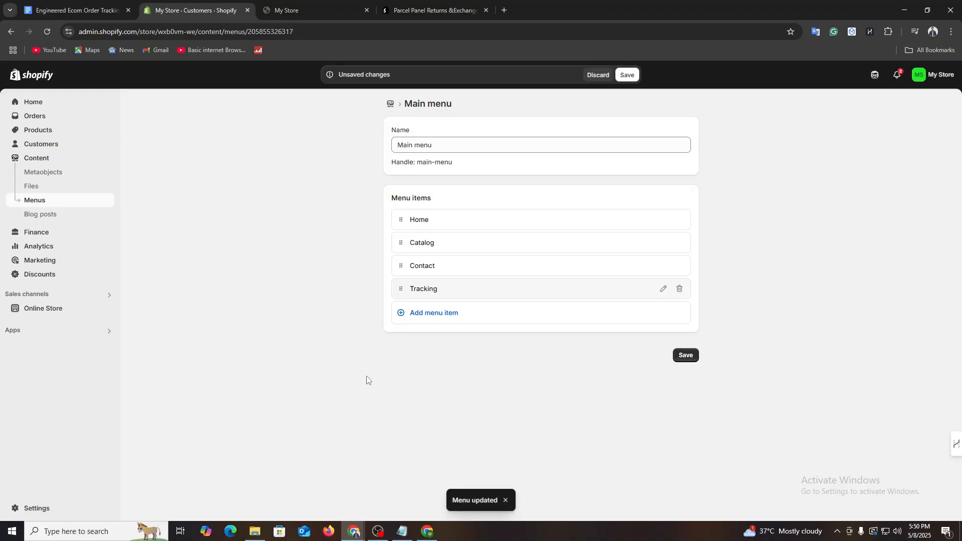
left_click(628, 76)
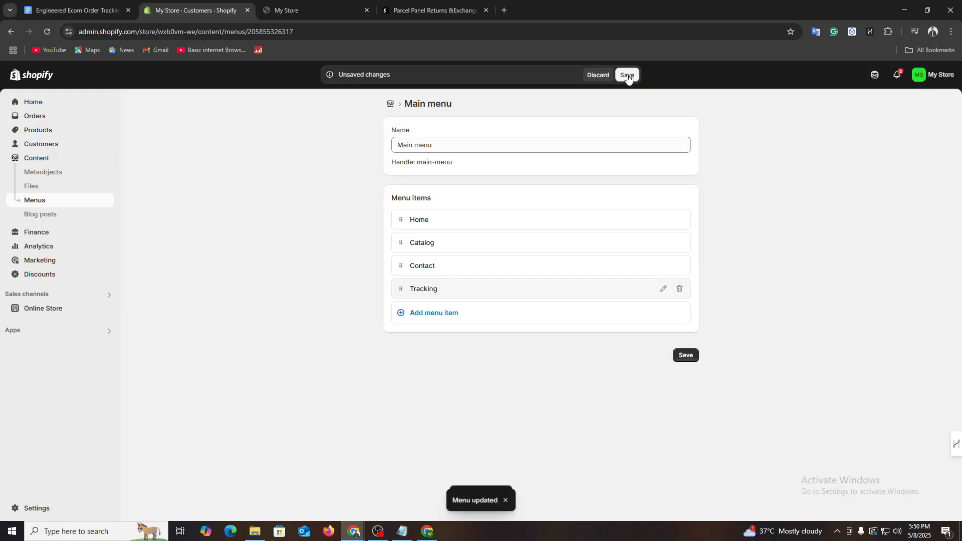
View the online store from the Shopify admin and follow its Tracking navigation link to check the order tracking page
left_click(106, 309)
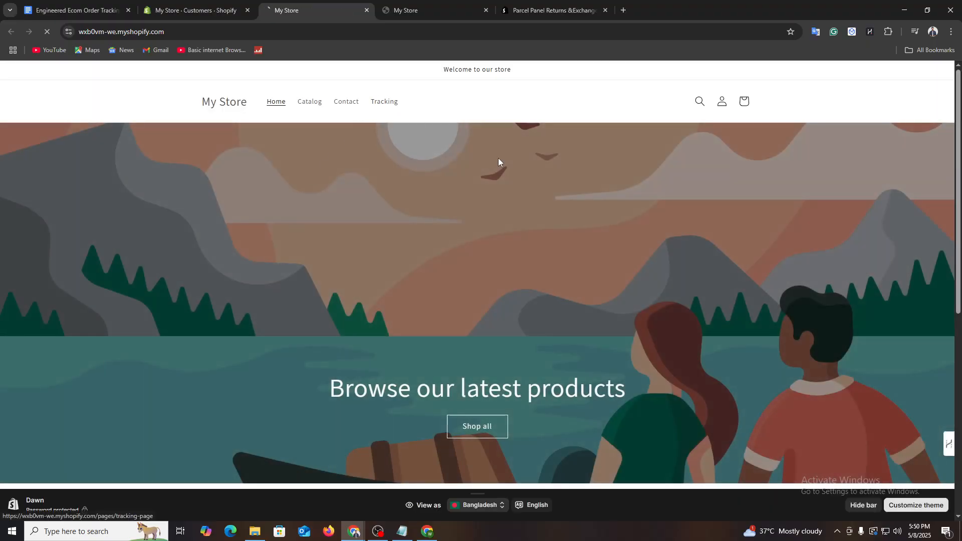
left_click(395, 104)
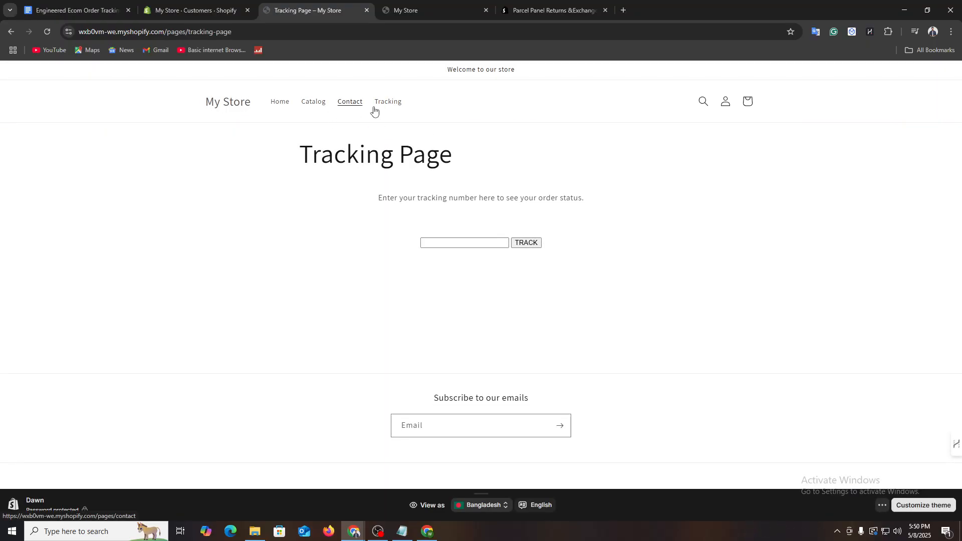